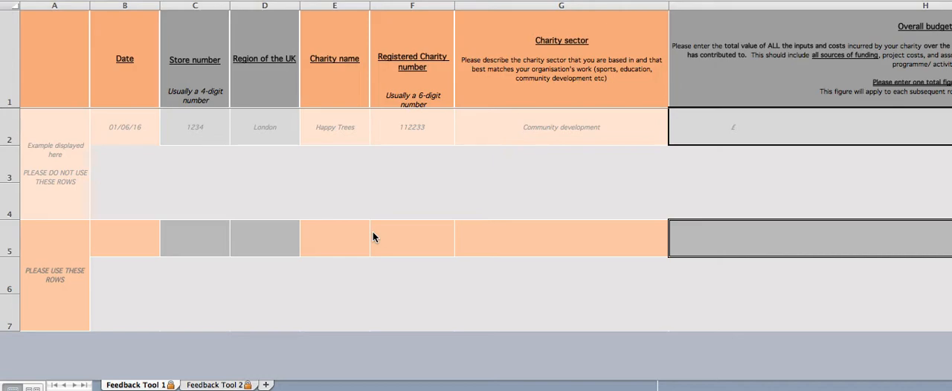
- Examine the Feedback Tool 2 sheet, and the orange and grey column headings and example row of the Feedback Tool 1 sheet
click(210, 384)
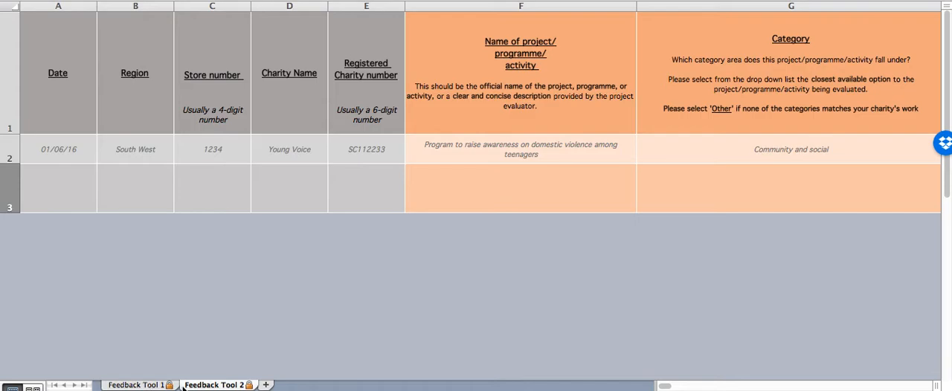
click(164, 386)
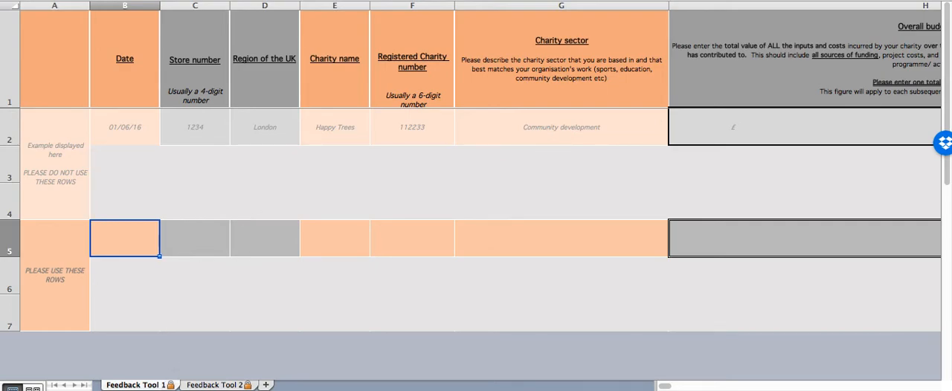
key(super+Tab)
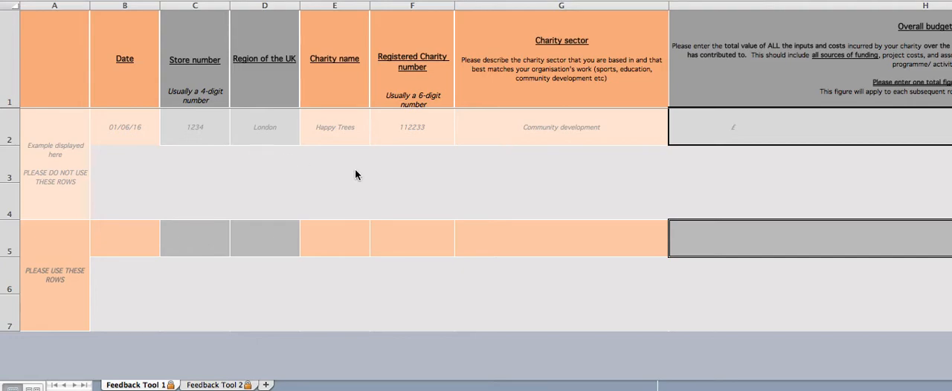
scroll(354, 174, right, 10)
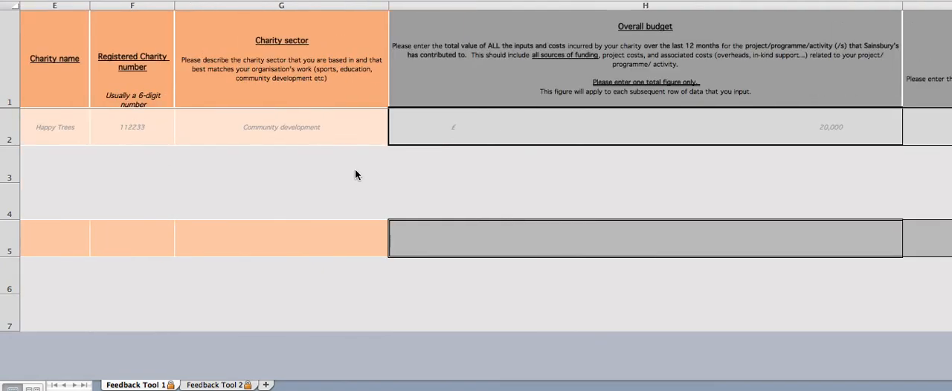
scroll(355, 174, left, 5)
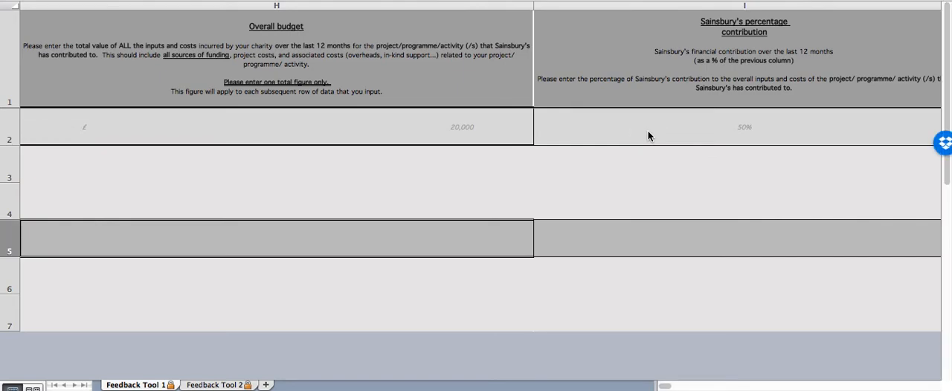
key(Right)
key(Right)
key(Right)
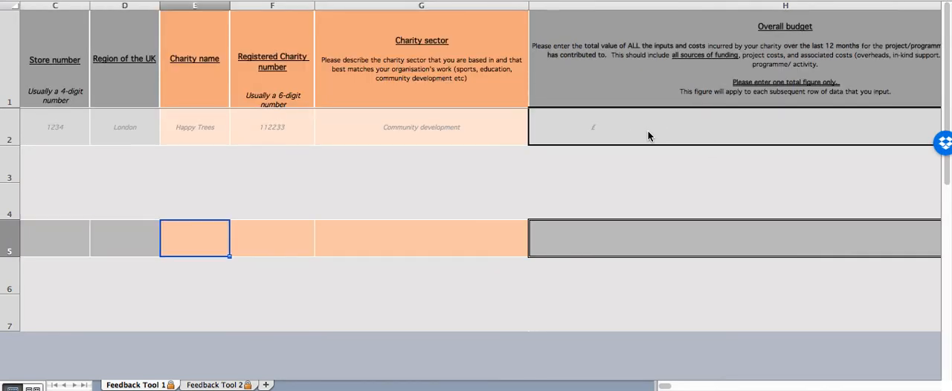
scroll(472, 172, left, 3)
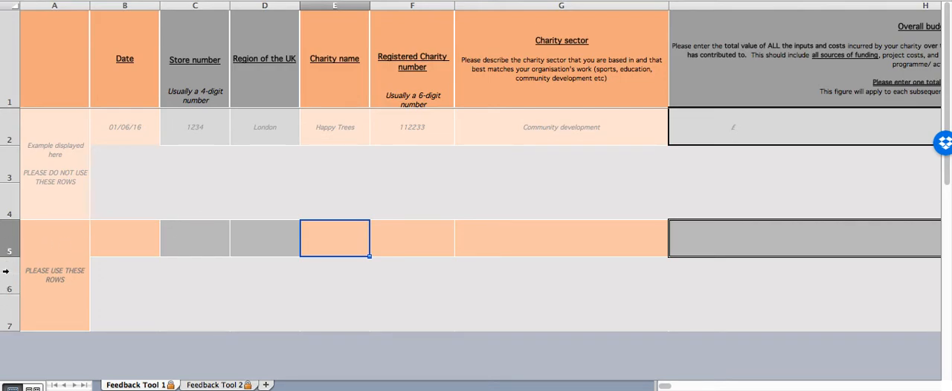
- Examine the row 5 entry cells from Date to Charity sector, and the further columns on support and benefits
click(184, 238)
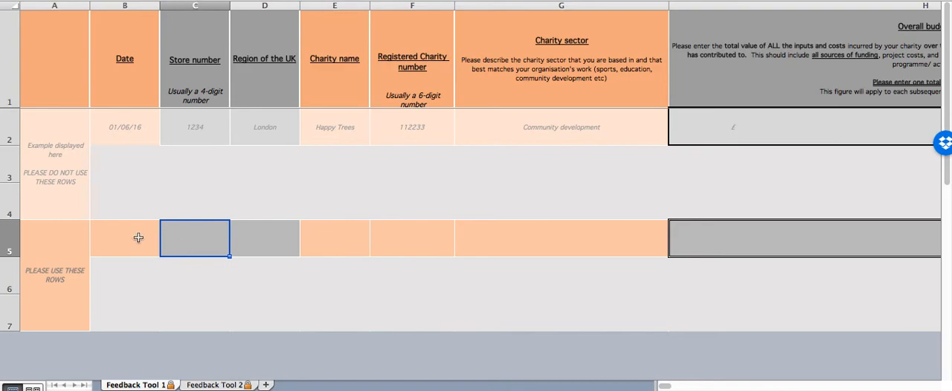
click(125, 237)
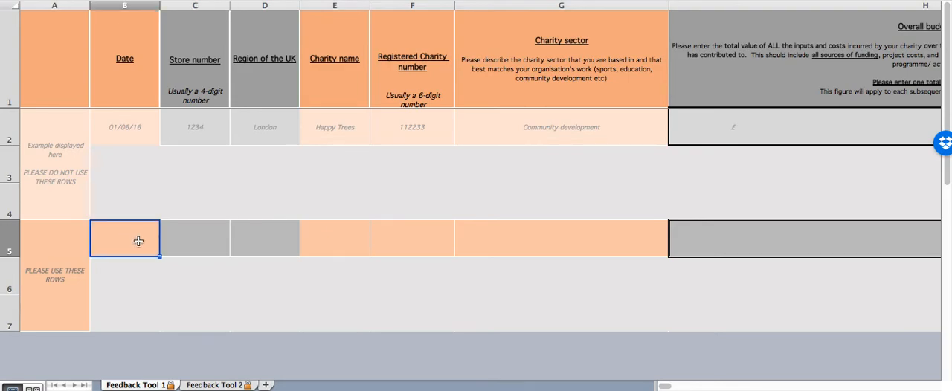
click(177, 243)
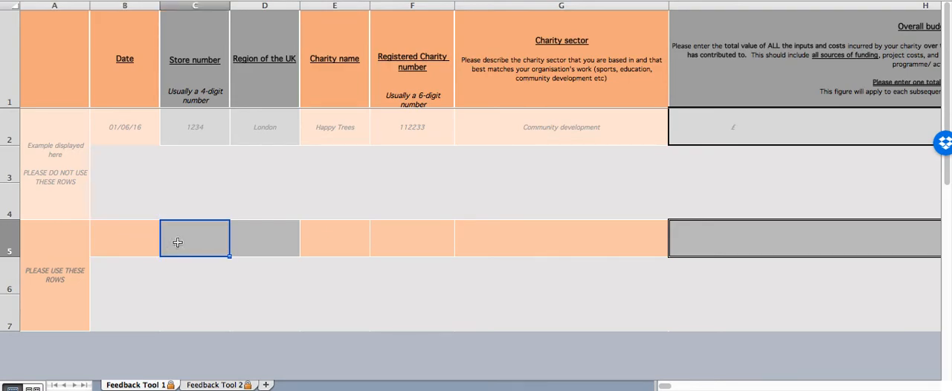
click(275, 246)
click(347, 243)
click(418, 244)
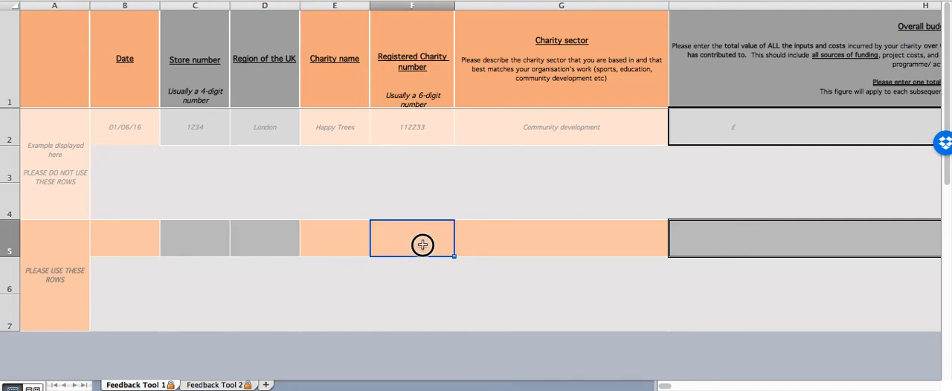
click(521, 246)
click(135, 233)
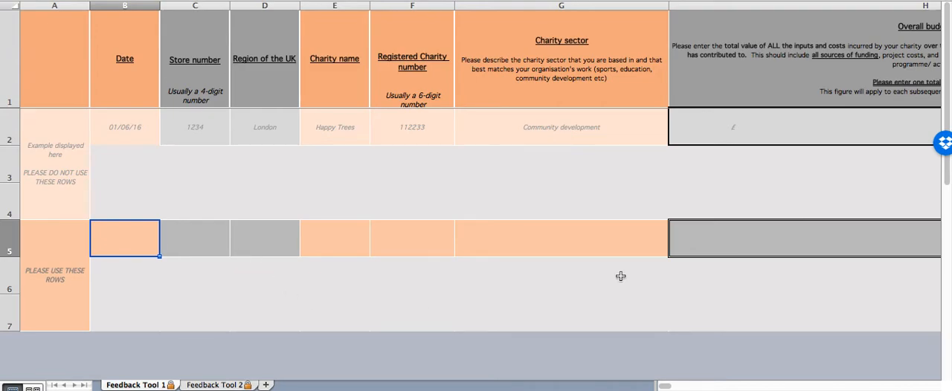
scroll(620, 276, right, 15)
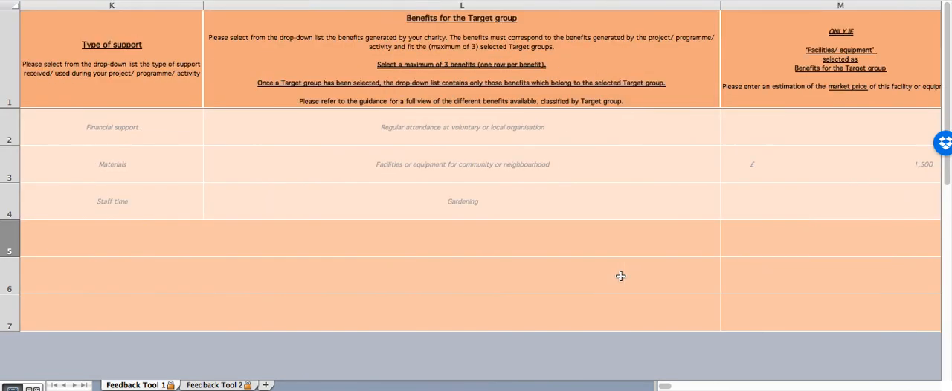
scroll(620, 276, left, 15)
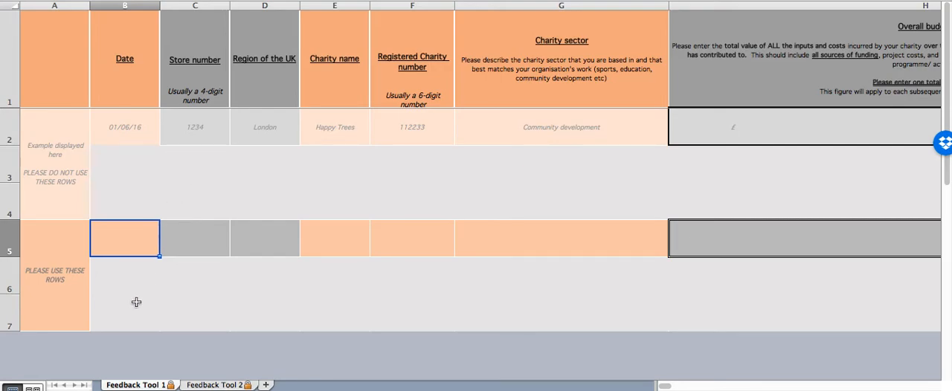
- Enter 01/06/2016 as the date in row 5, the first usable entry row
key(Right)
key(Left)
key(Right)
key(Right)
key(Left)
key(Left)
text(01/06/)
text(2016)
key(Tab)
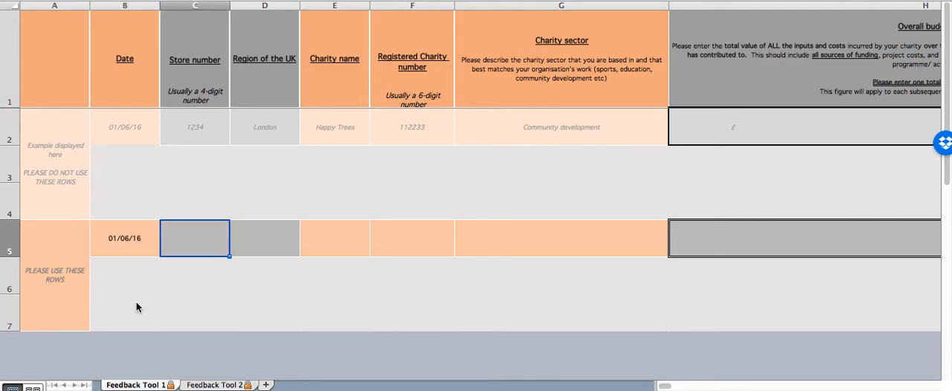
- Enter store number 8473 in row 5 and choose East as the region of the UK
text(8473)
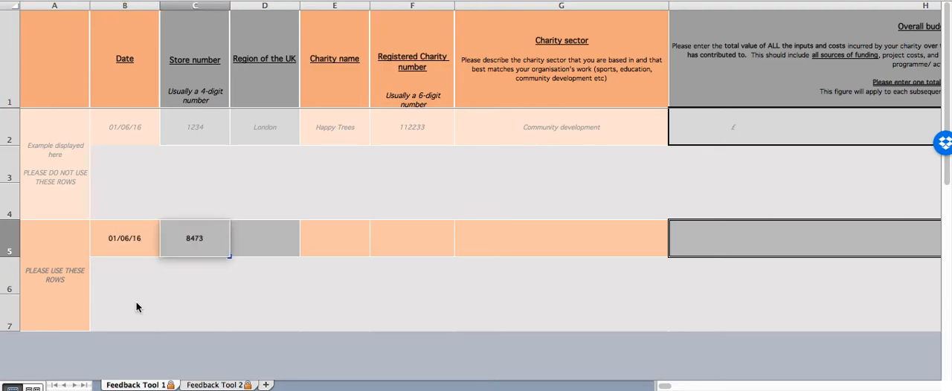
key(Tab)
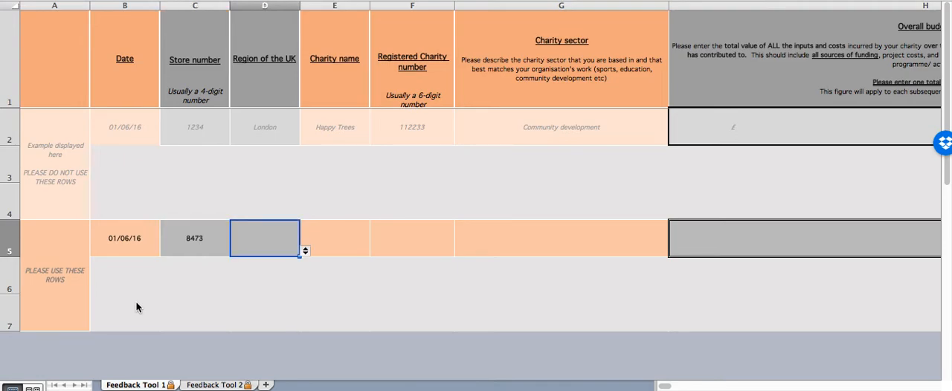
click(306, 252)
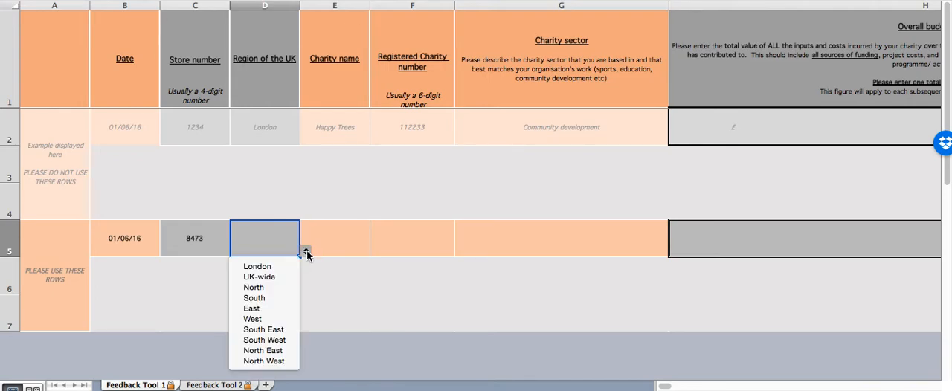
click(253, 307)
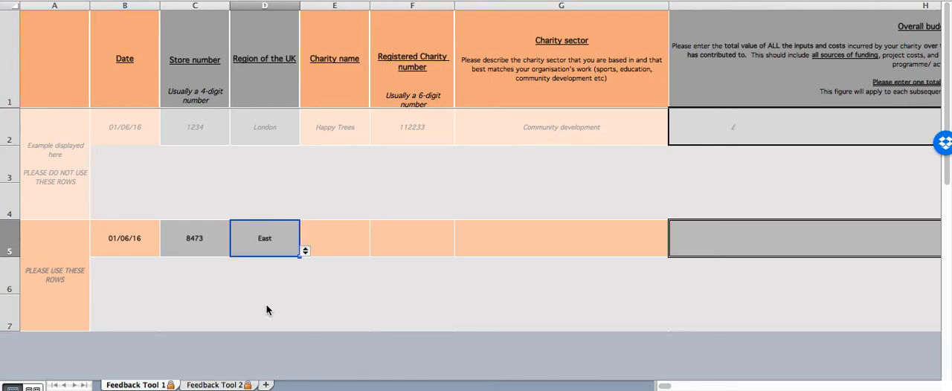
click(306, 252)
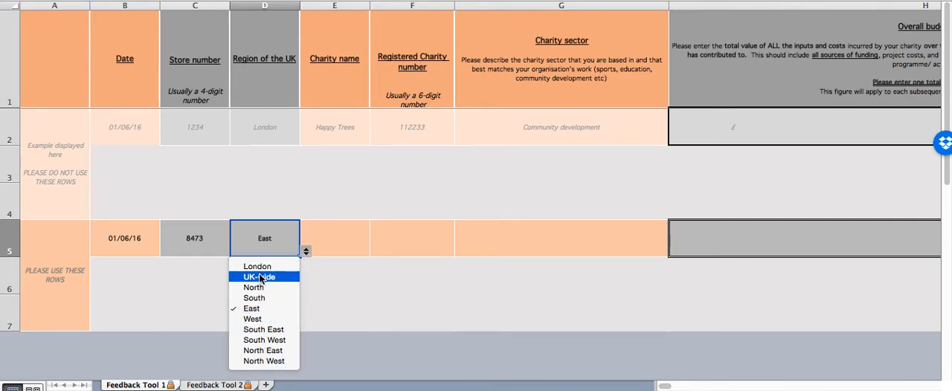
click(342, 236)
- Enter "Civis Community Centre" as the charity name in row 5
click(342, 237)
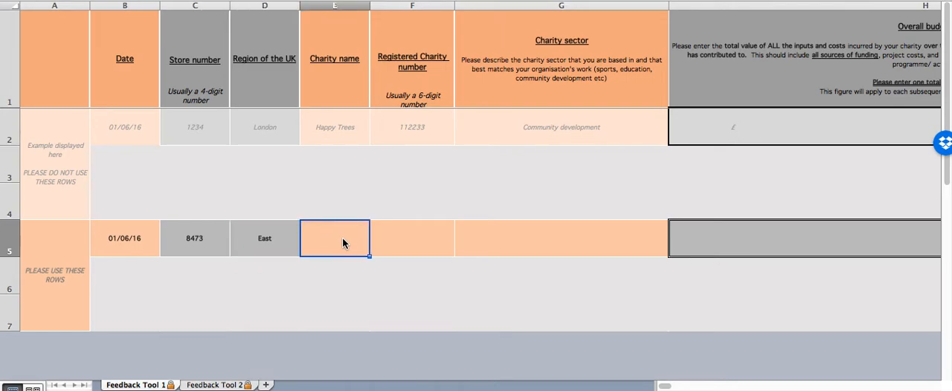
text(Comm)
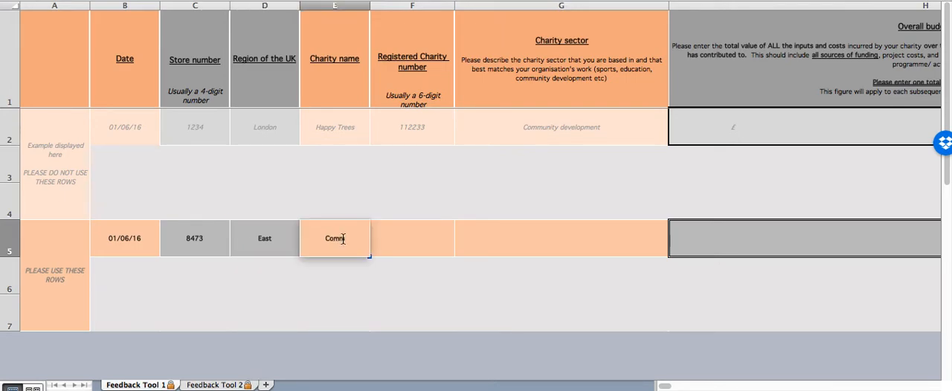
text(unity Centre)
click(311, 238)
text(Civis)
key(Tab)
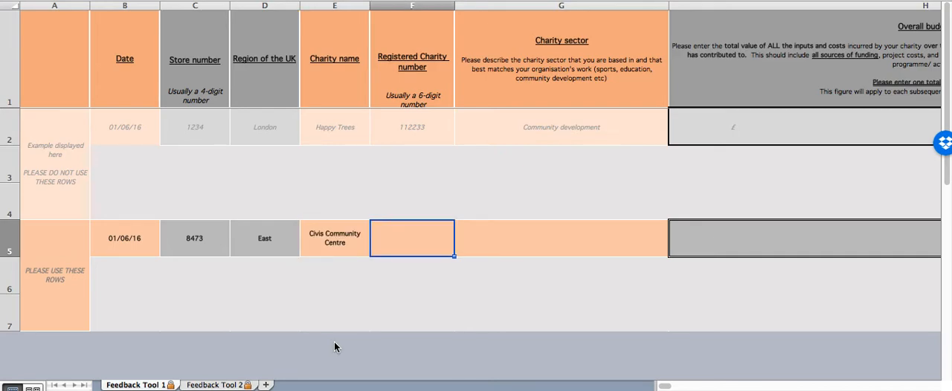
- Enter 384938 as the registered charity number in row 5
text(3849)
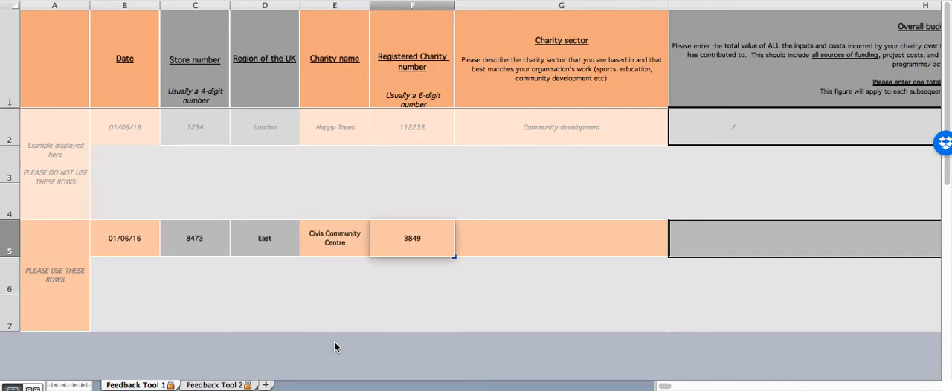
text(38)
key(Tab)
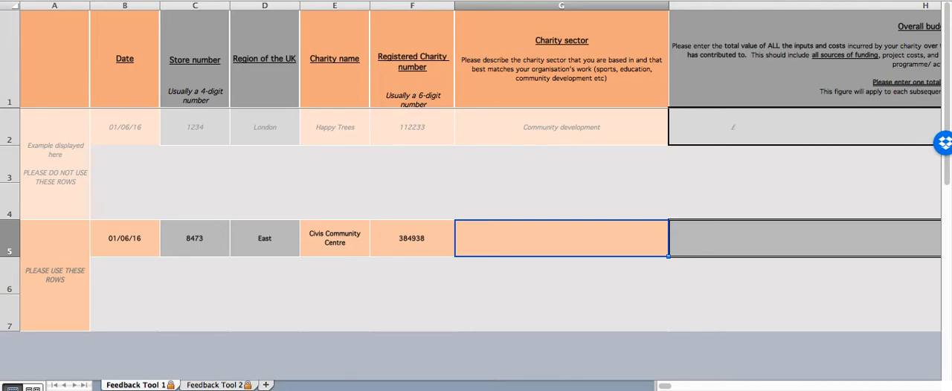
key(Tab)
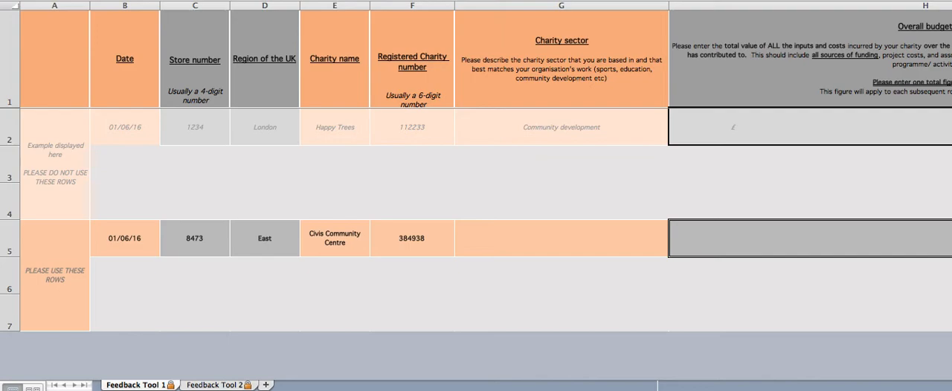
- Describe the charity sector in row 5 as "Community work"
click(510, 237)
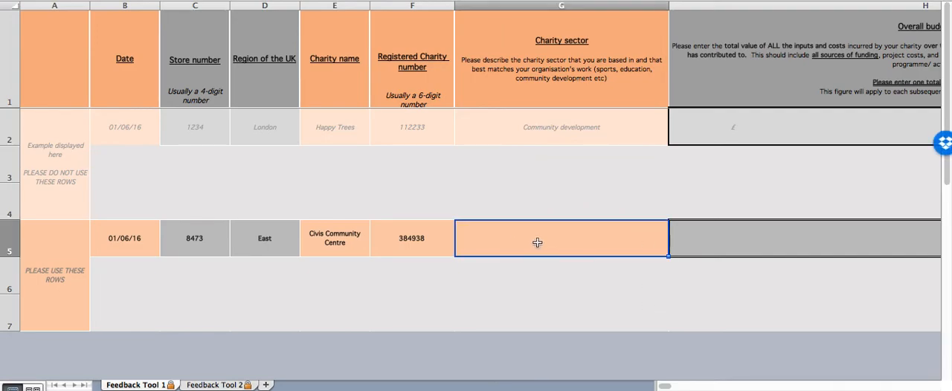
text(Community )
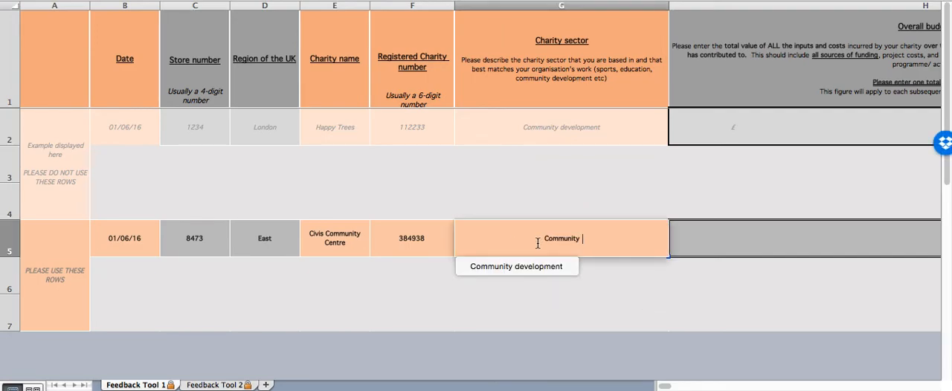
text(work)
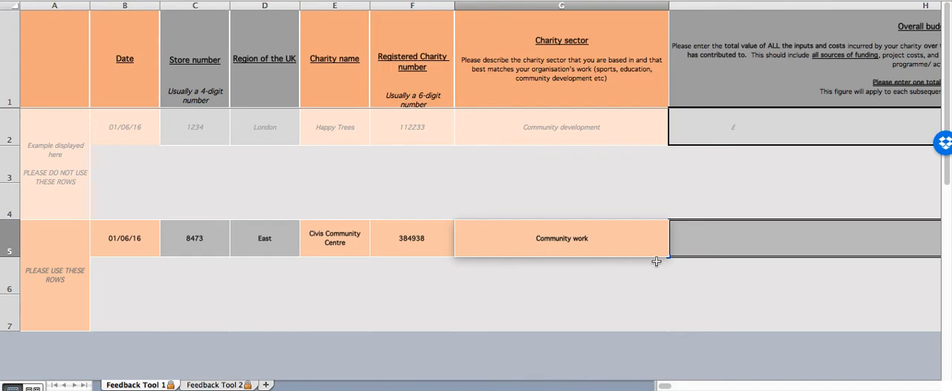
key(Tab)
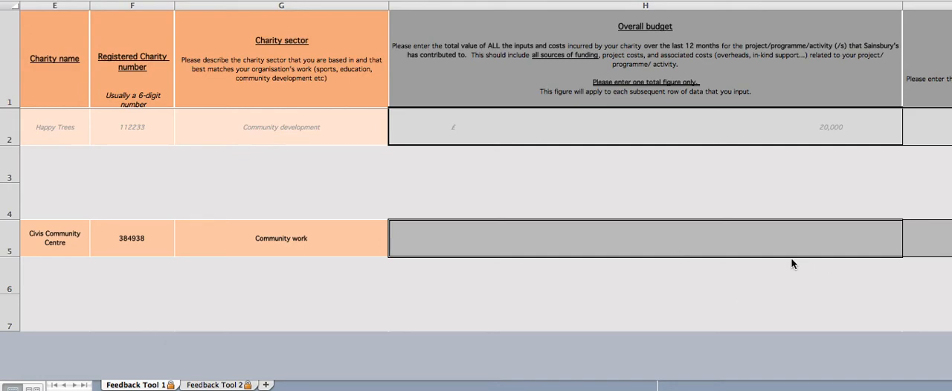
- Enter 12345 as the overall budget in row 5
click(707, 240)
text(12345)
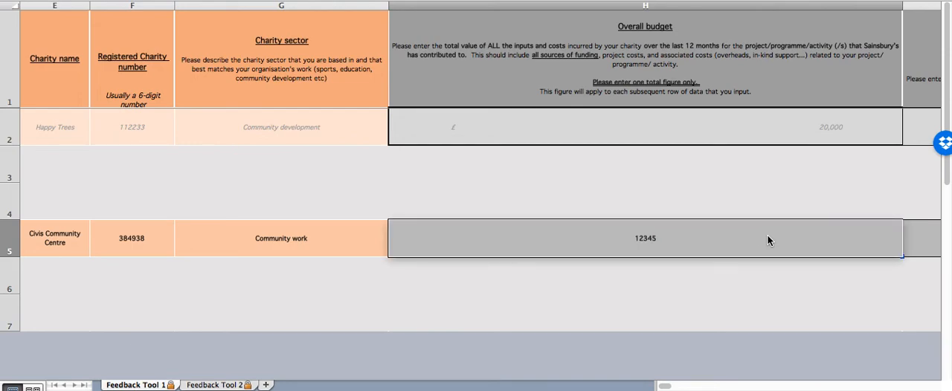
key(Tab)
scroll(461, 273, left, 10)
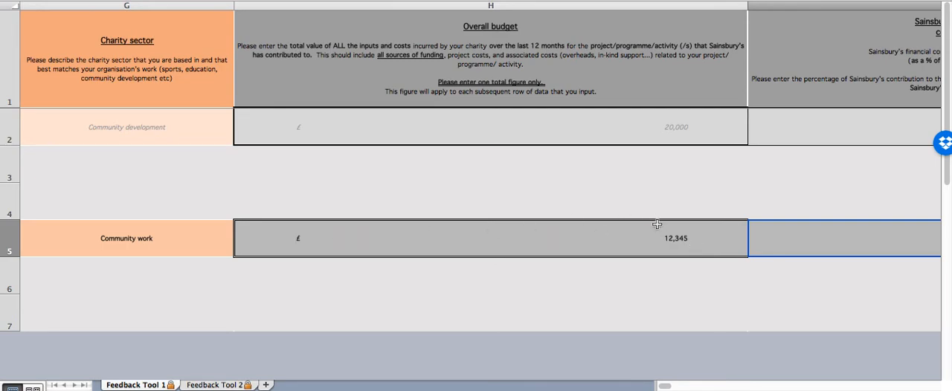
- Set Sainsbury's percentage contribution in row 5 to 40%
scroll(673, 234, right, 3)
scroll(673, 234, right, 3)
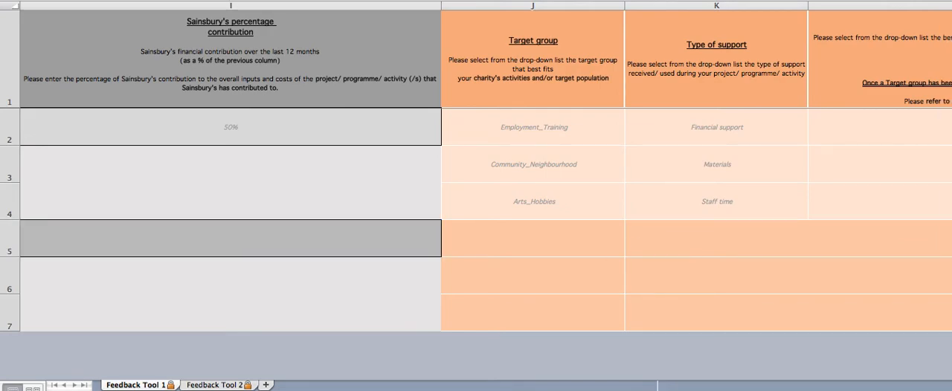
click(249, 228)
key(Left)
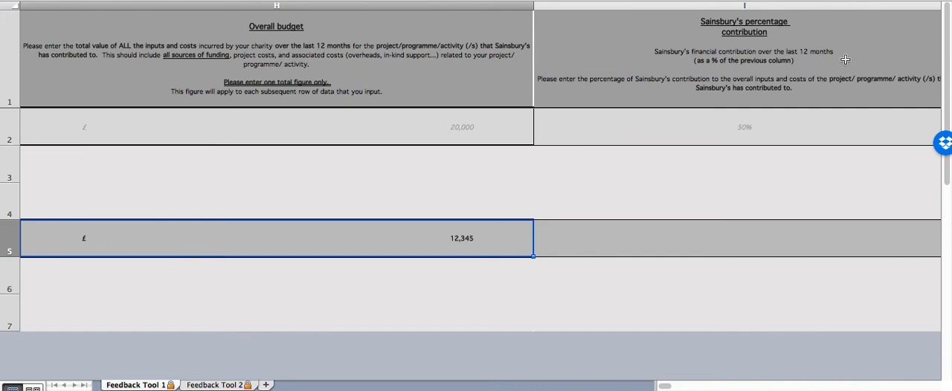
click(694, 236)
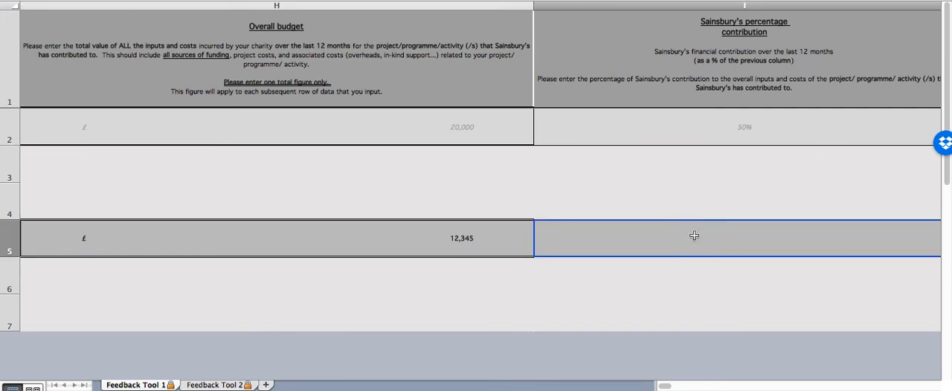
text(40)
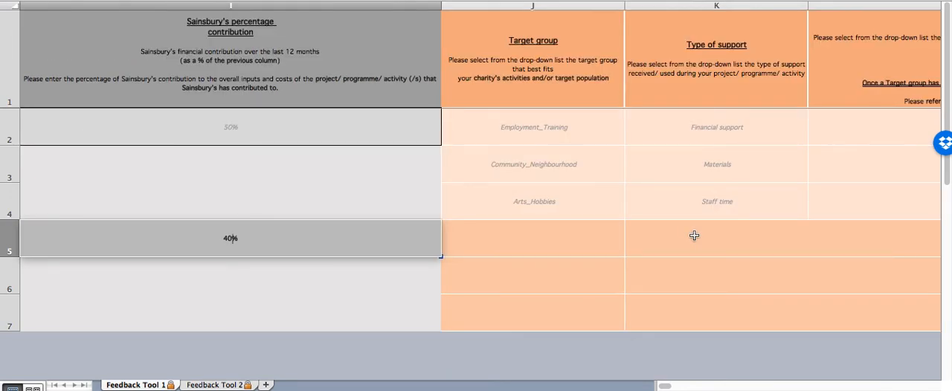
key(Tab)
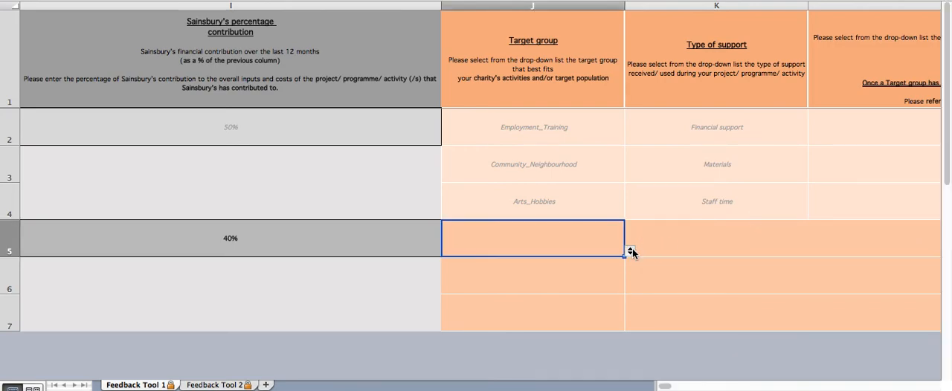
- Open the list of available target groups for row 5
click(630, 252)
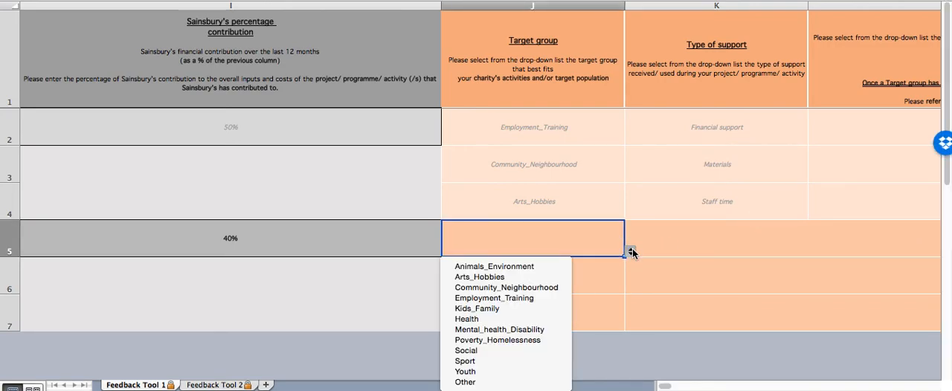
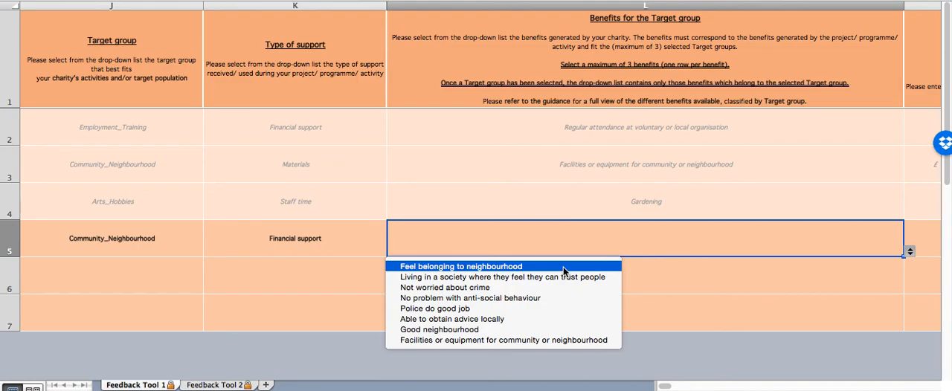
- Set row 5's benefit to "Feel belonging to neighbourhood" and its number of participants to 500, leaving the market price blank
click(564, 268)
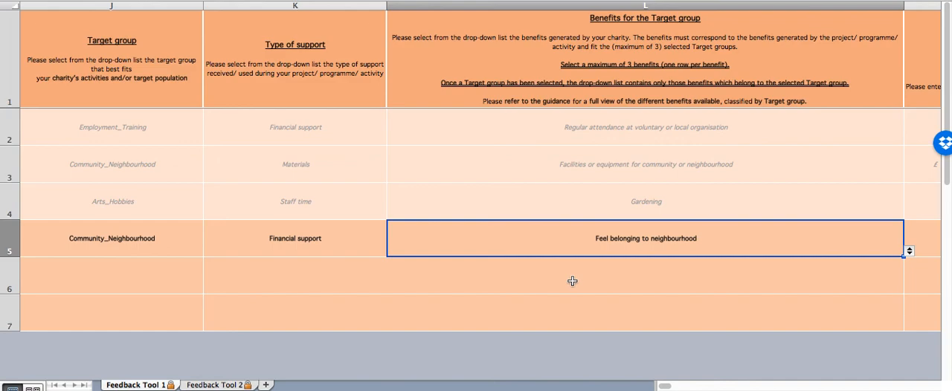
key(Tab)
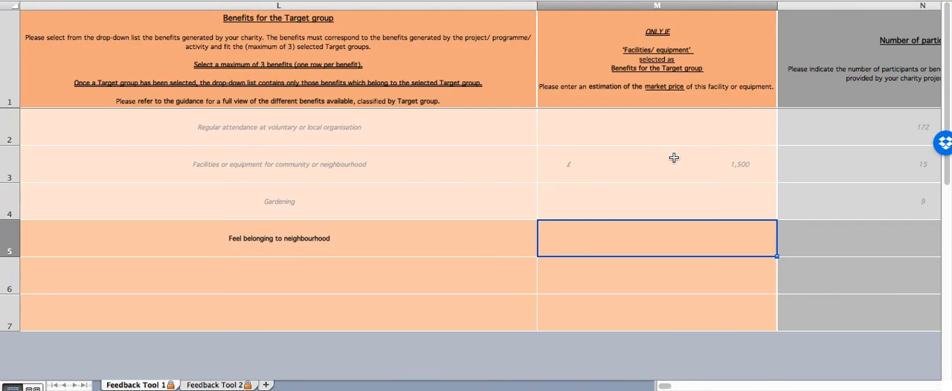
key(Tab)
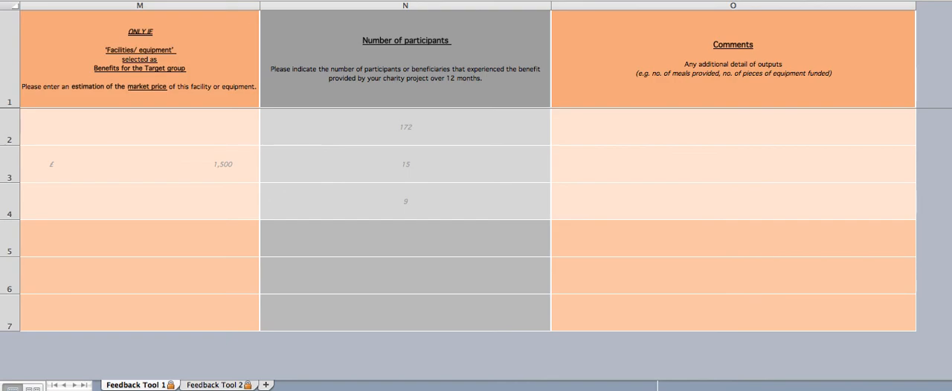
click(402, 240)
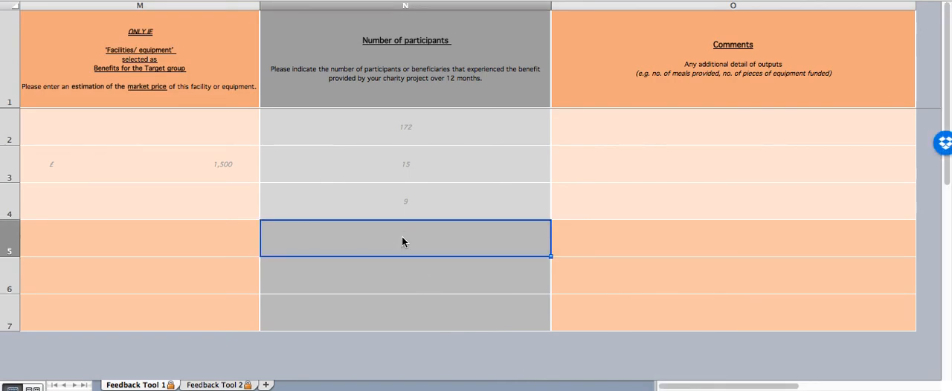
text(500)
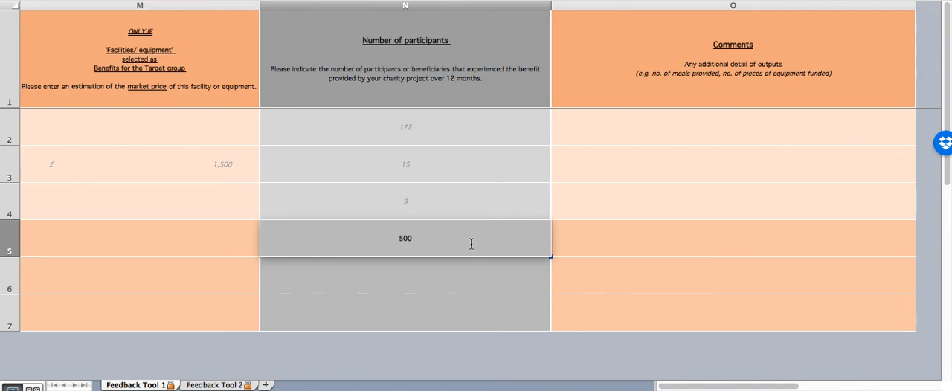
key(Tab)
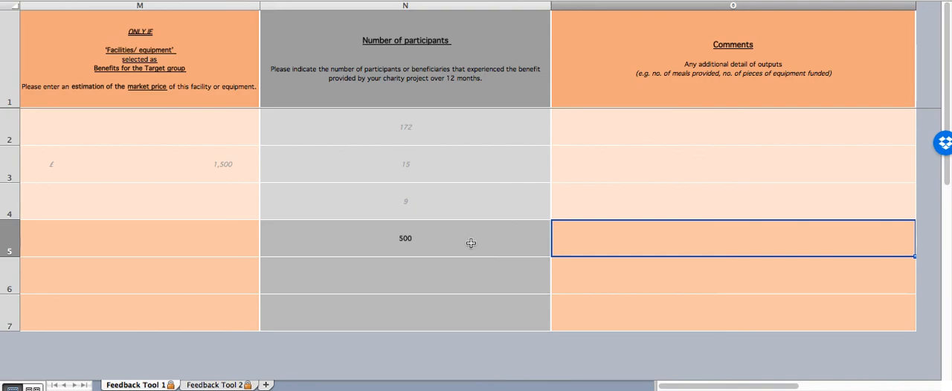
- Enter the comment "Facilities provided for community group meetings;" in row 5
text(Facilities and)
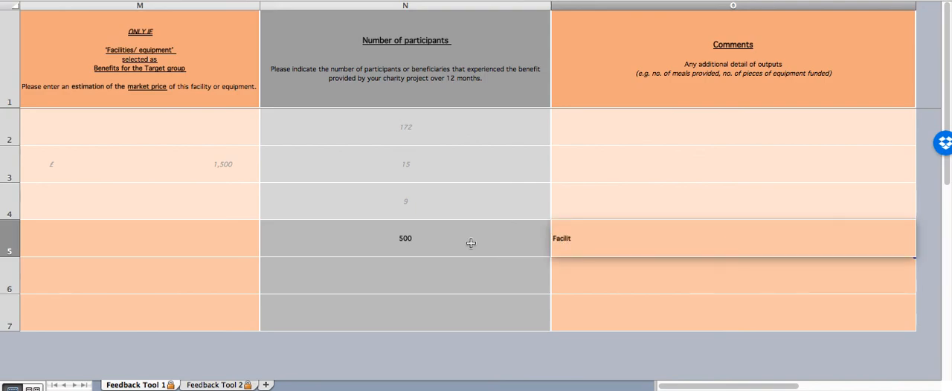
key(Escape)
text(Facilities provided for community gr)
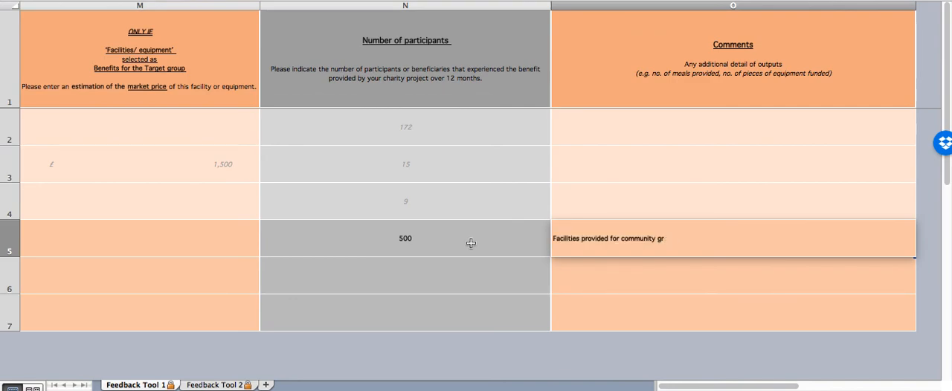
text(oup meetings;)
click(470, 246)
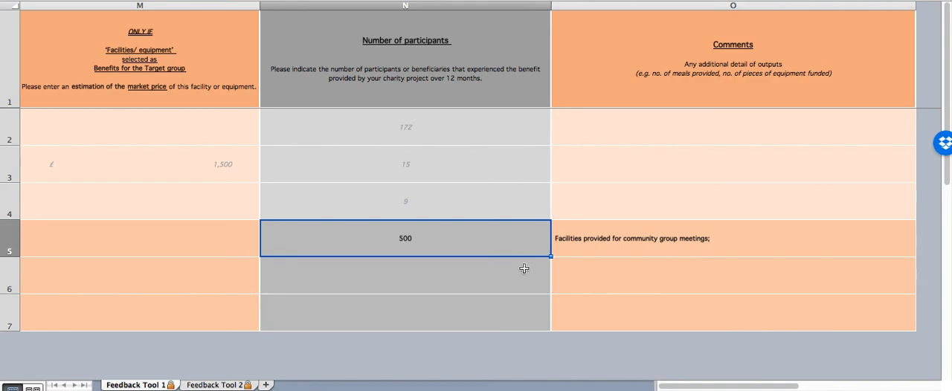
- Review the row 5 entries across the sheet, from the date and charity details to the support and benefits columns
scroll(524, 268, left, 5)
scroll(534, 268, left, 10)
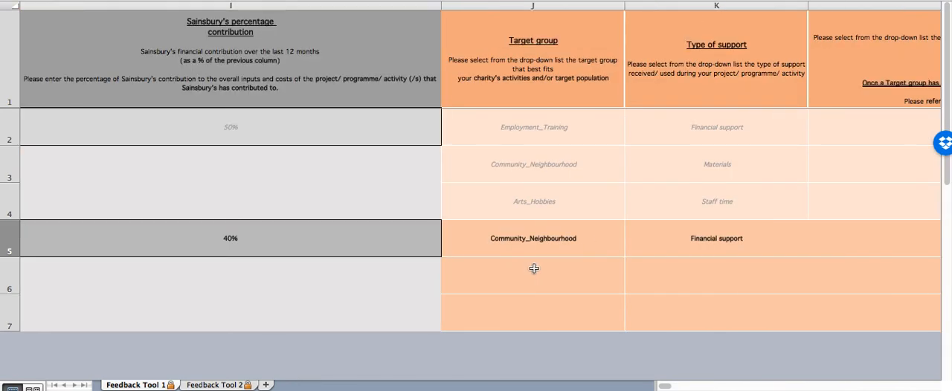
scroll(534, 268, left, 15)
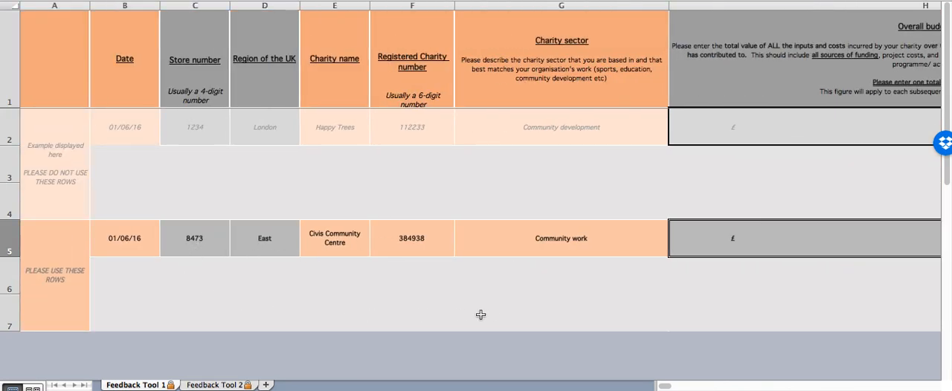
scroll(657, 298, right, 3)
scroll(657, 297, right, 8)
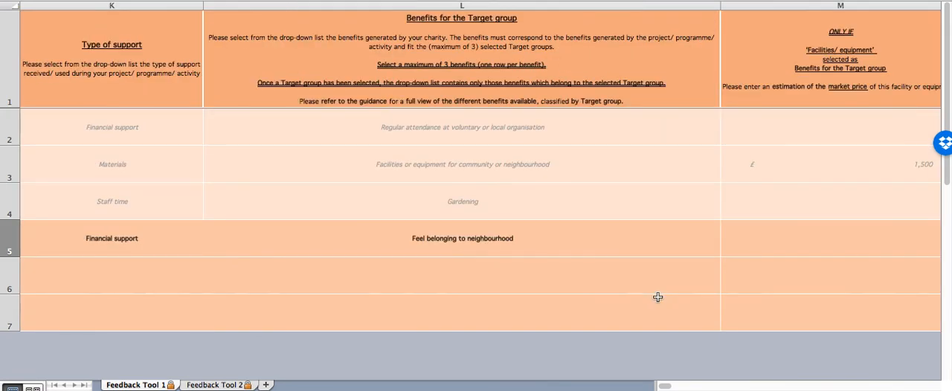
scroll(657, 298, left, 4)
scroll(657, 298, right, 3)
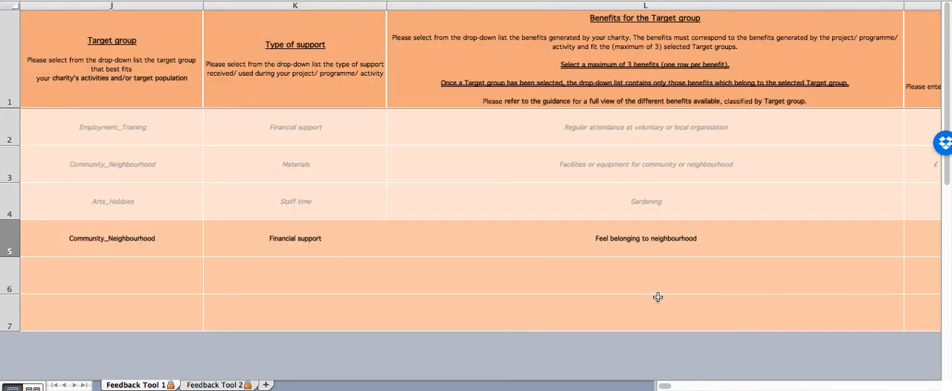
scroll(657, 297, left, 3)
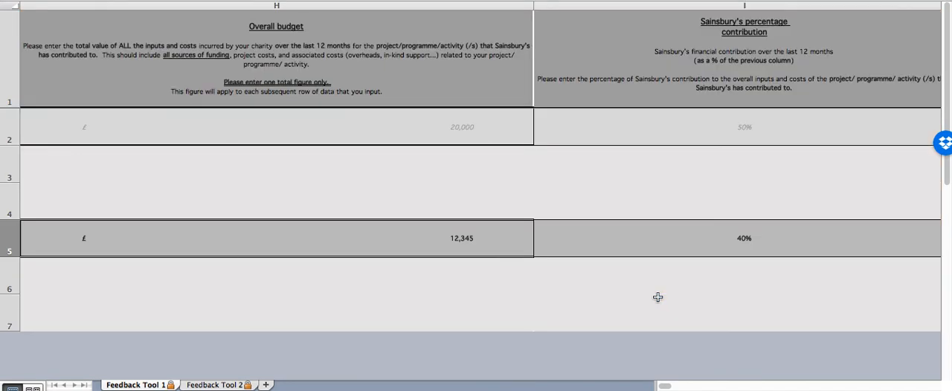
- Choose Community_Neighbourhood as the target group in row 6
click(723, 244)
key(Tab)
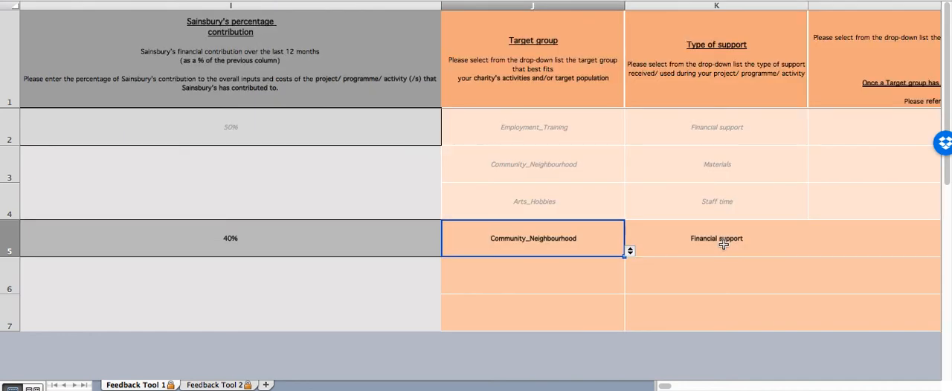
key(Down)
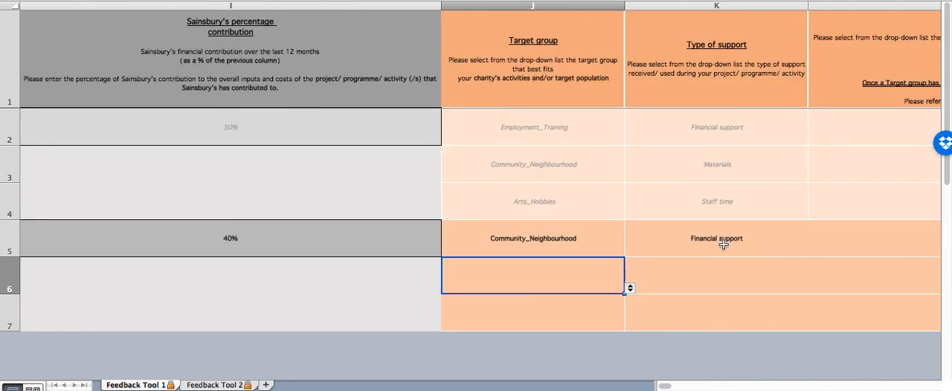
click(630, 289)
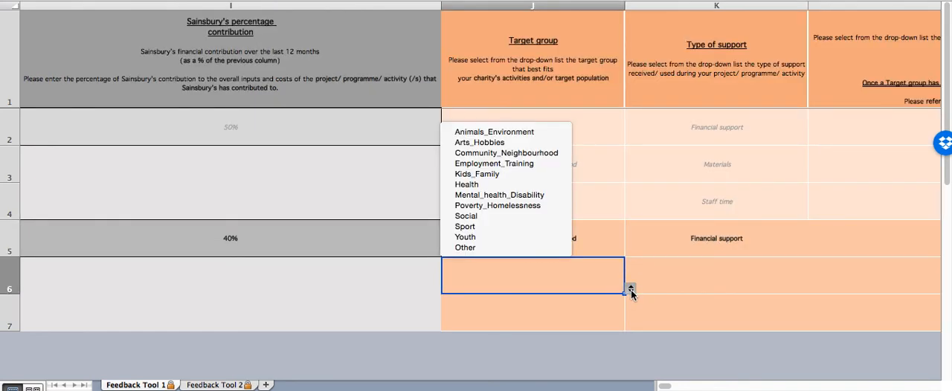
click(509, 153)
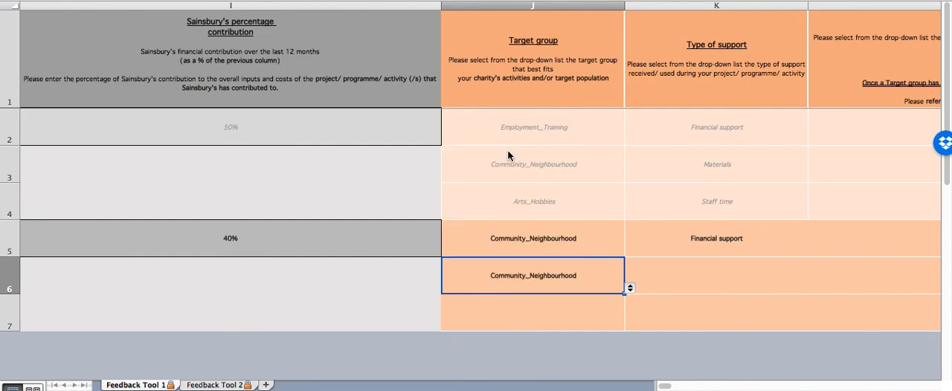
- In row 6, choose Financial support as the type of support and "Facilities or equipment for community or neighbourhood" as the benefit
click(708, 280)
click(813, 288)
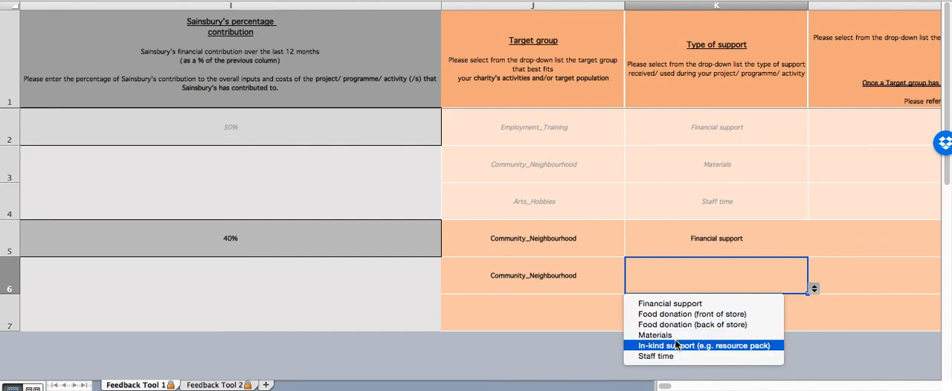
click(666, 304)
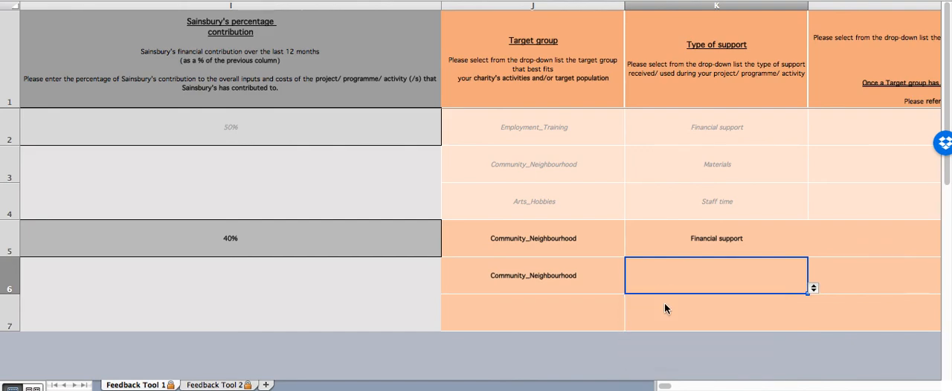
key(Tab)
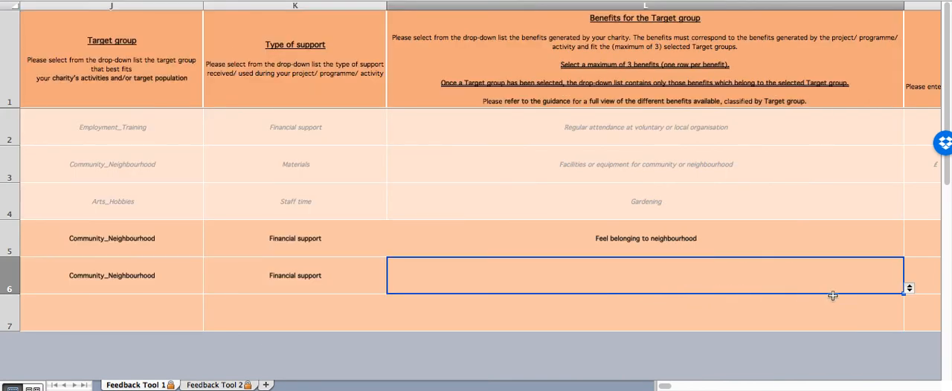
click(909, 289)
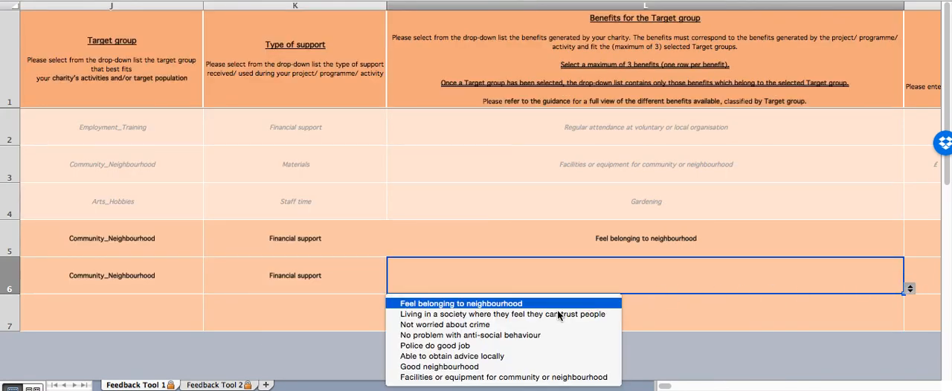
click(469, 377)
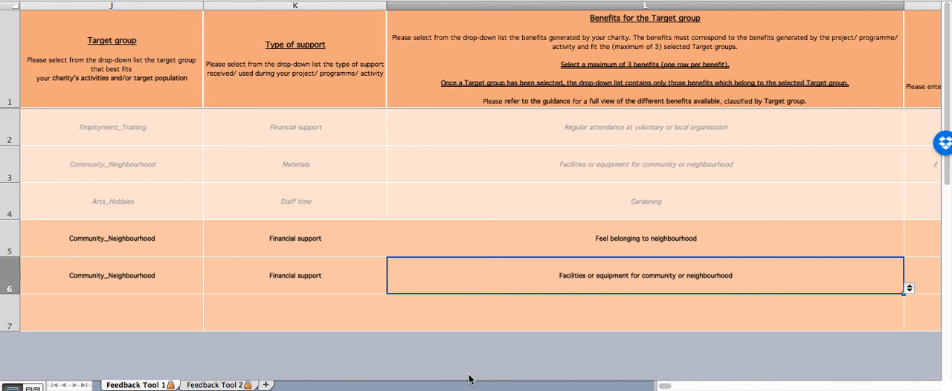
- Enter an estimated market price of 30000 and 500 participants in row 6
key(Tab)
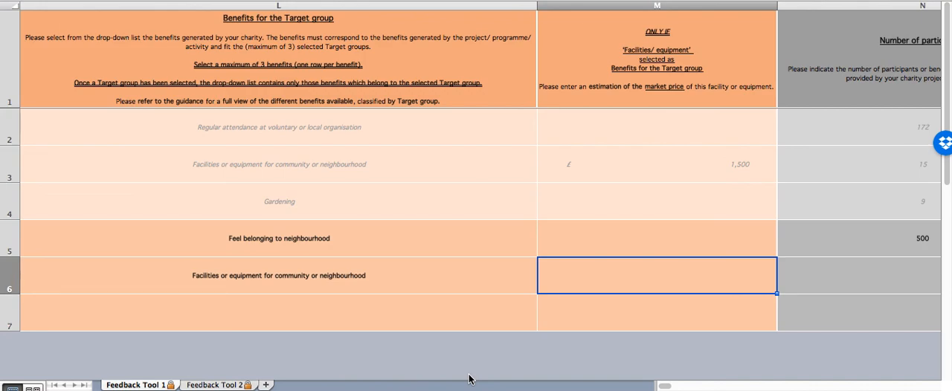
text(30000)
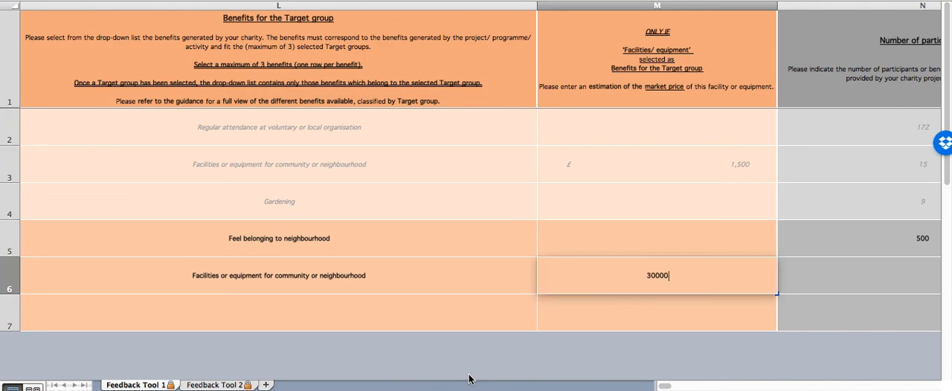
key(Tab)
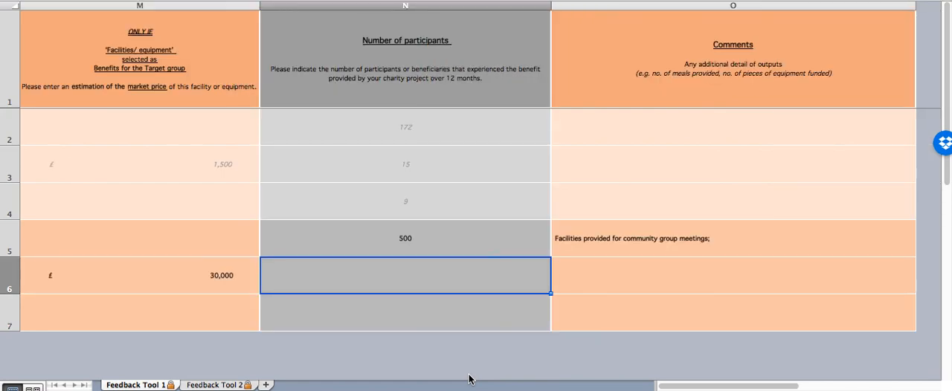
text(500)
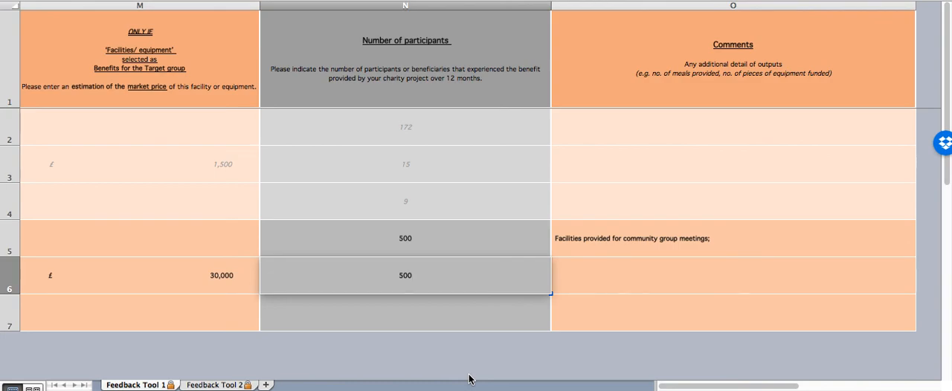
key(Tab)
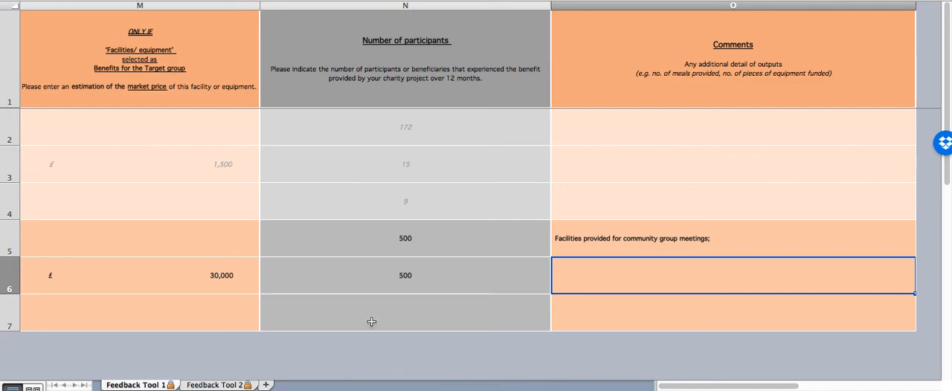
- Choose Sport as the target group in row 7
scroll(371, 321, left, 5)
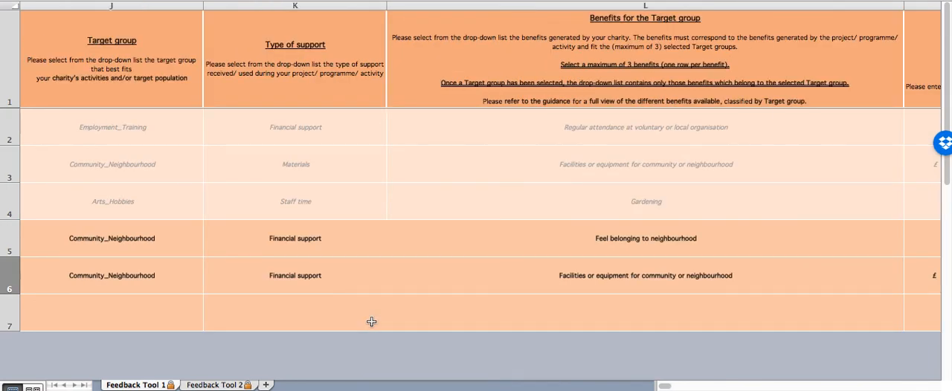
scroll(371, 321, left, 3)
click(540, 321)
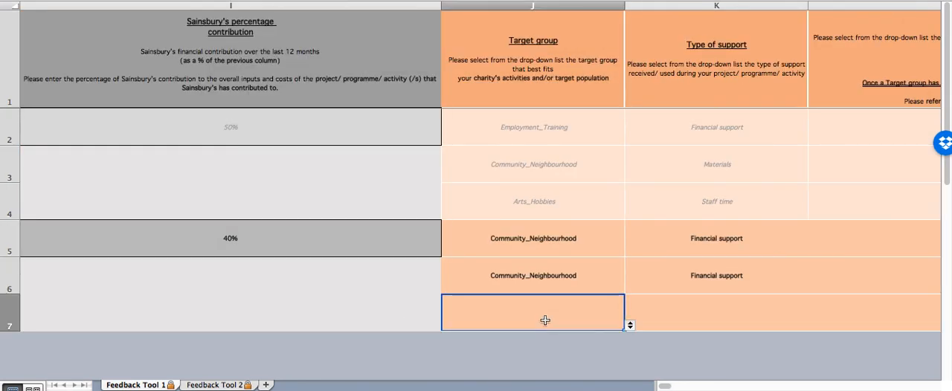
click(630, 325)
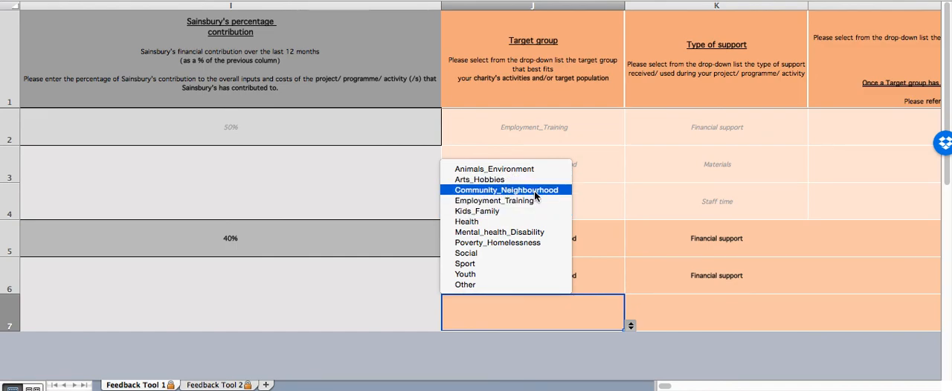
click(497, 264)
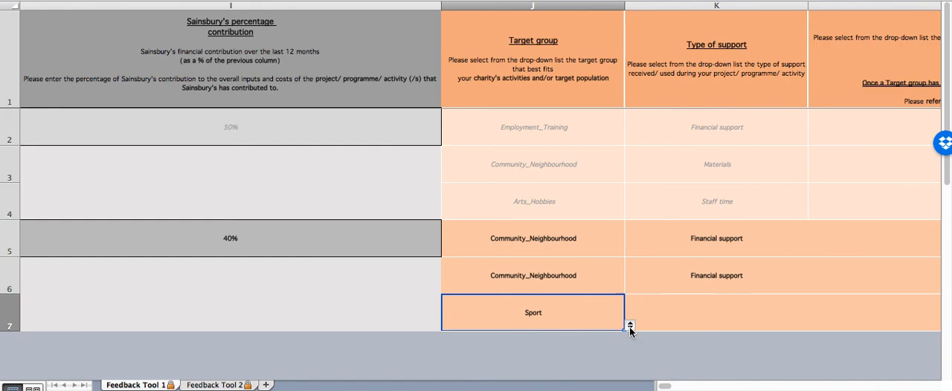
- Set the type of support in row 7 to Materials
key(Tab)
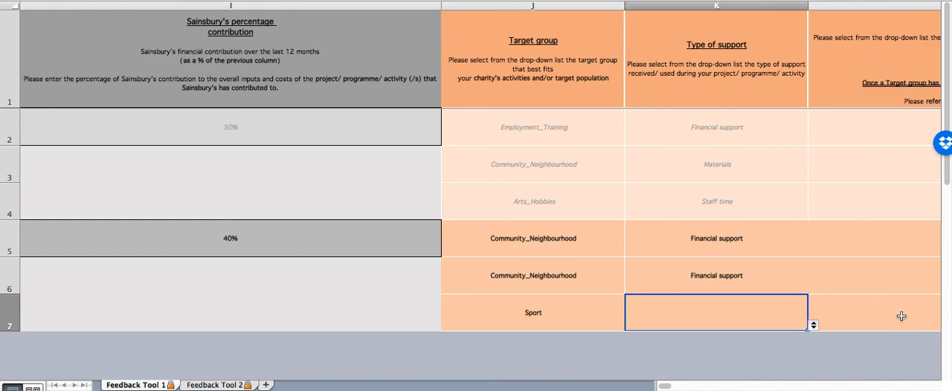
click(813, 325)
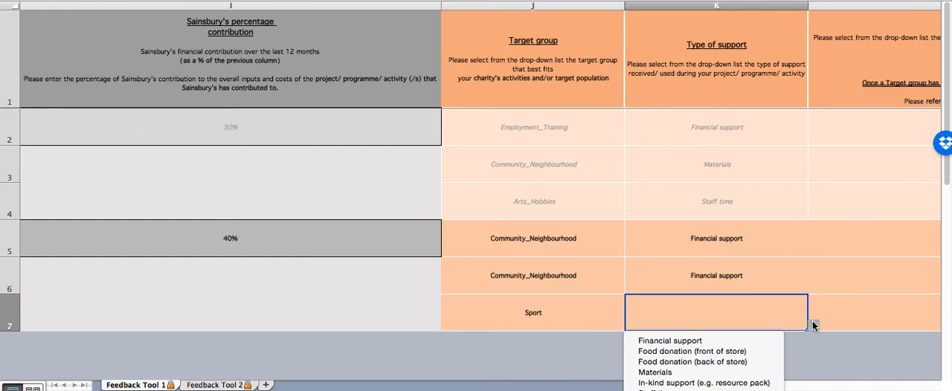
click(688, 373)
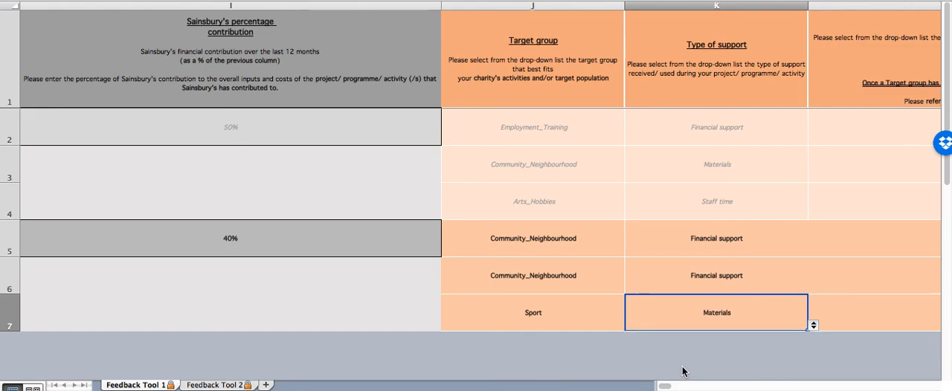
- Choose "Participation in sports" as the benefit for the target group in row 7
key(Tab)
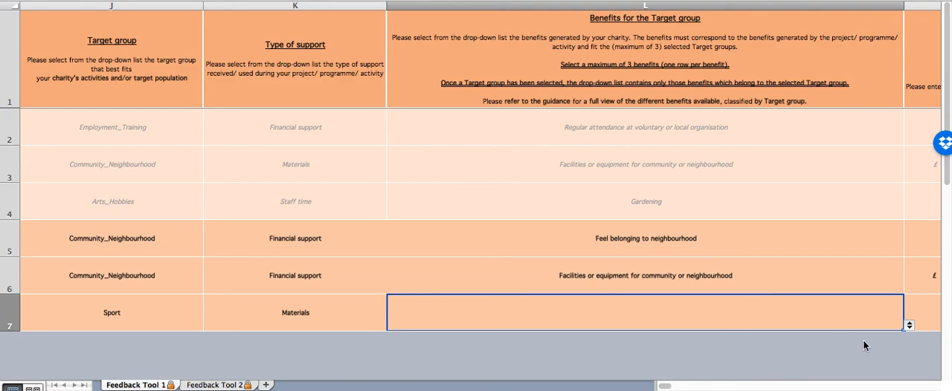
click(909, 325)
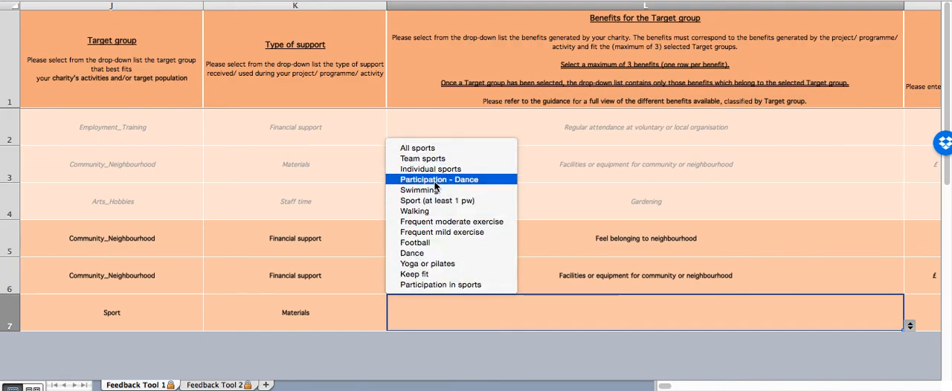
click(433, 284)
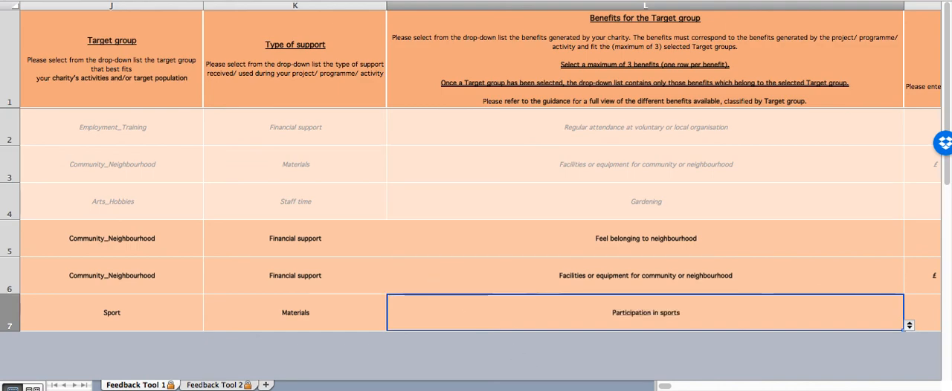
- Leave the market price in row 7 empty and enter 60 as the number of participants
key(Tab)
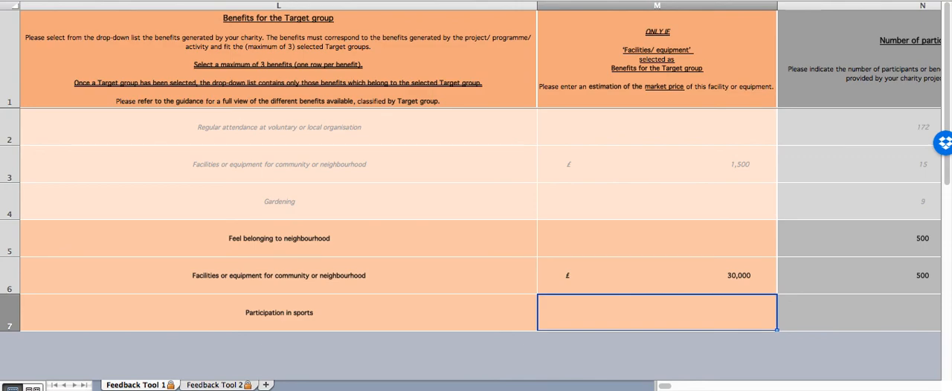
key(Tab)
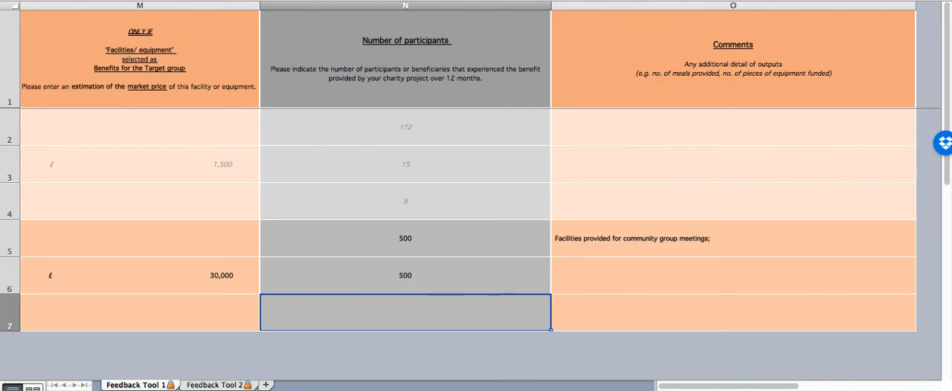
text(60)
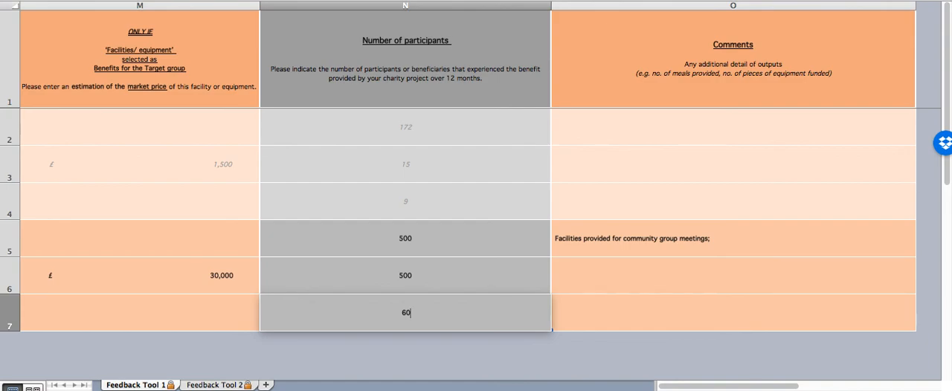
key(Tab)
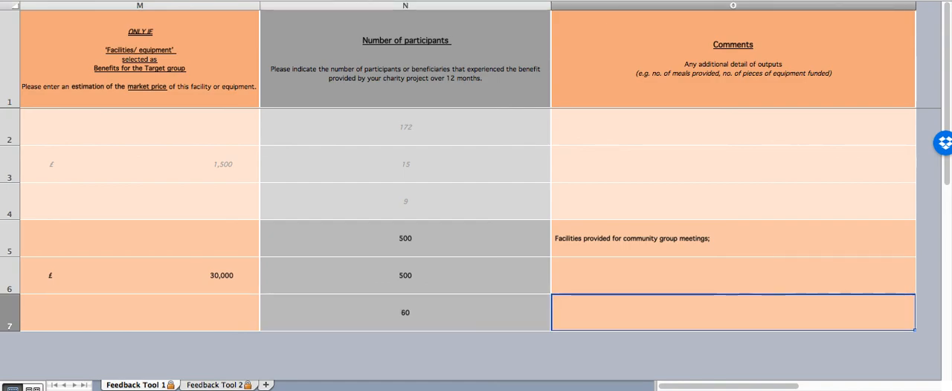
- Add the comment "Organising sports activites and teams in the community" to row 7
text(orgsn)
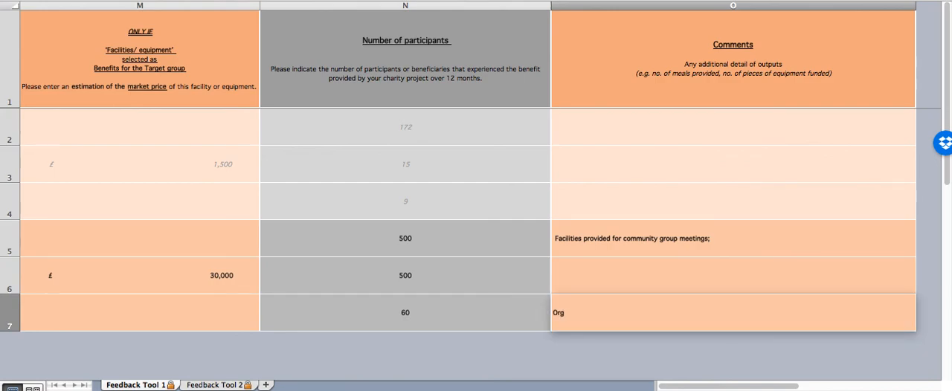
key(BackSpace)
key(BackSpace)
text(anising)
text(sports activites and )
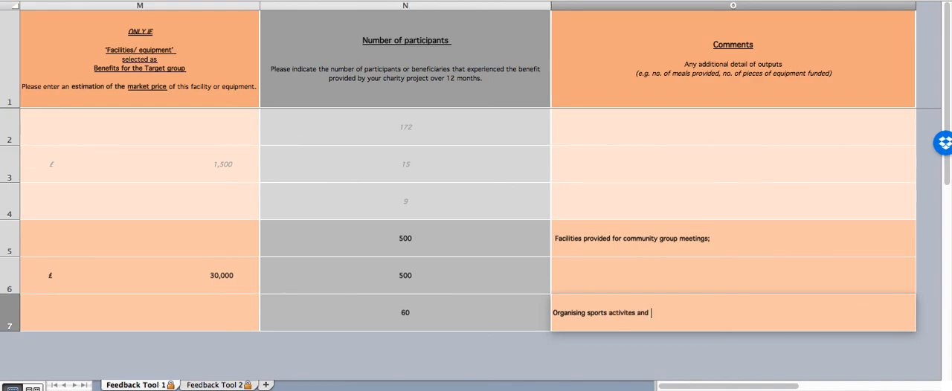
text(teams in the community)
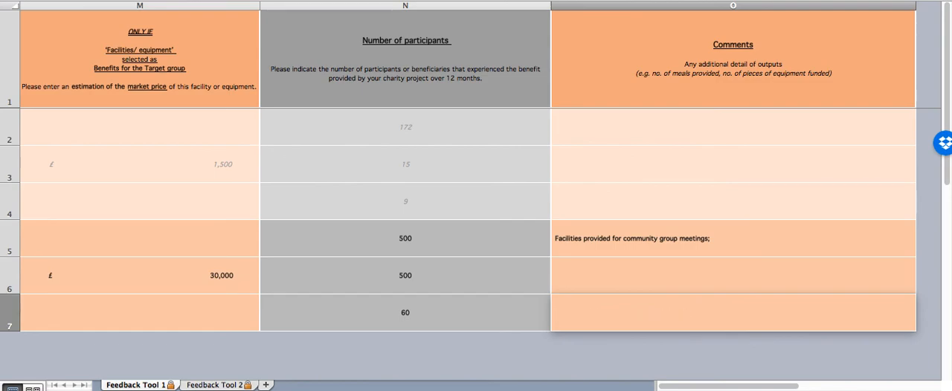
key(Left)
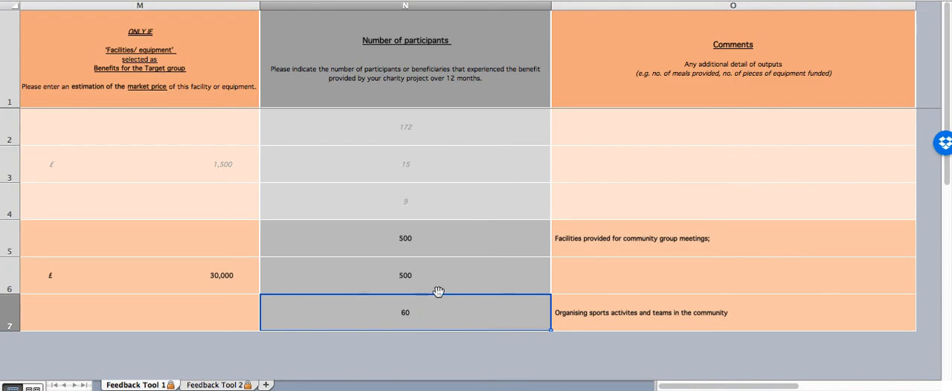
- Look over the completed rows, from the charity details, overall budget and Sainsbury's contribution across to the comments
scroll(438, 292, left, 10)
scroll(438, 292, left, 4)
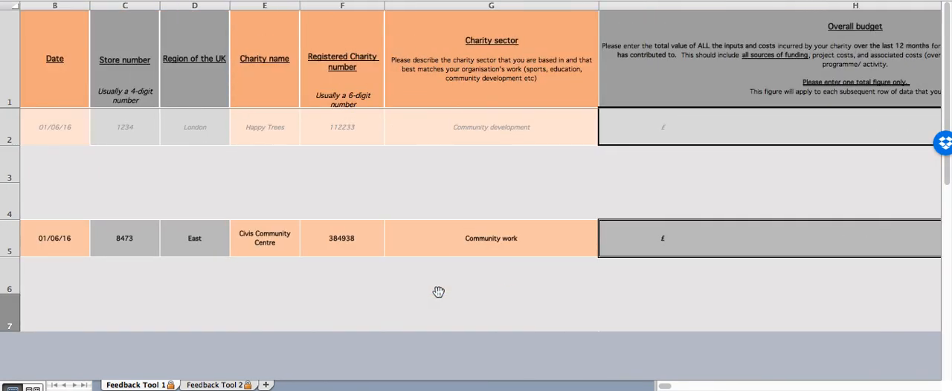
scroll(438, 292, left, 2)
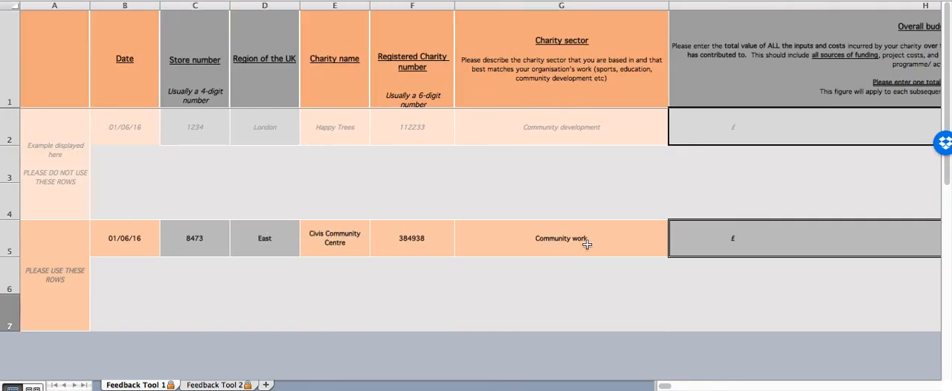
scroll(587, 244, right, 10)
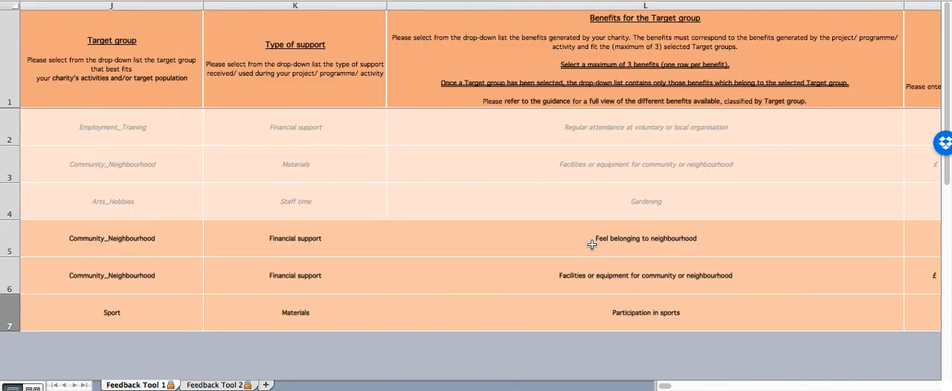
scroll(592, 244, left, 4)
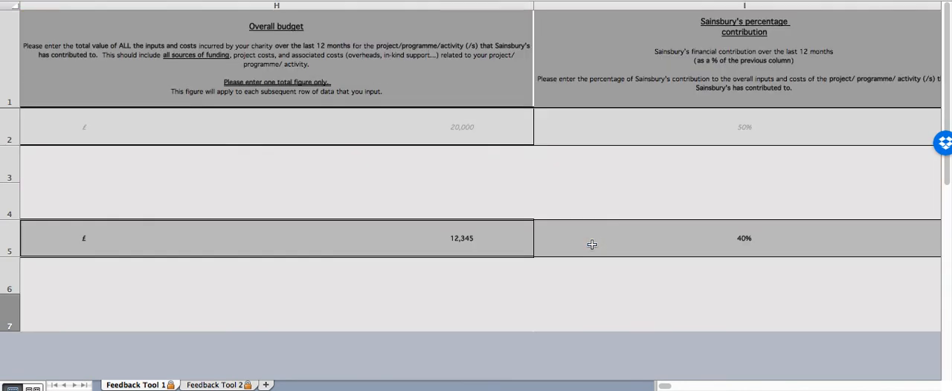
scroll(592, 244, right, 4)
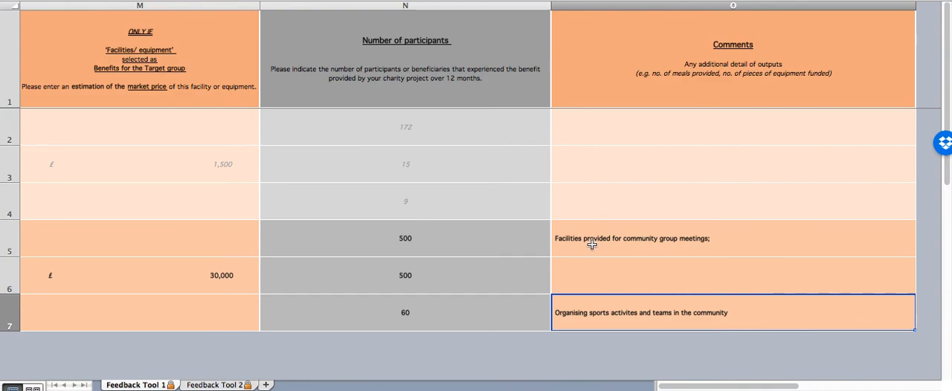
scroll(592, 244, left, 8)
click(592, 244)
scroll(592, 244, right, 3)
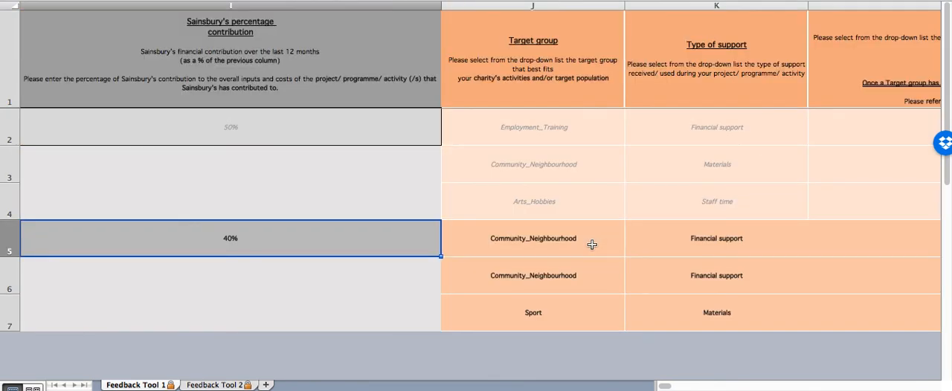
- Review the target groups, types of support, benefits and market price entered in rows 5 to 7
click(592, 244)
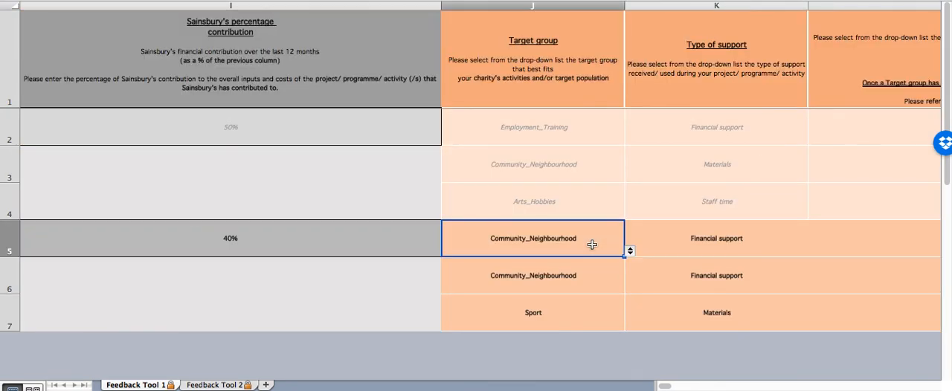
key(Down)
key(Down)
key(Up)
key(Up)
key(Right)
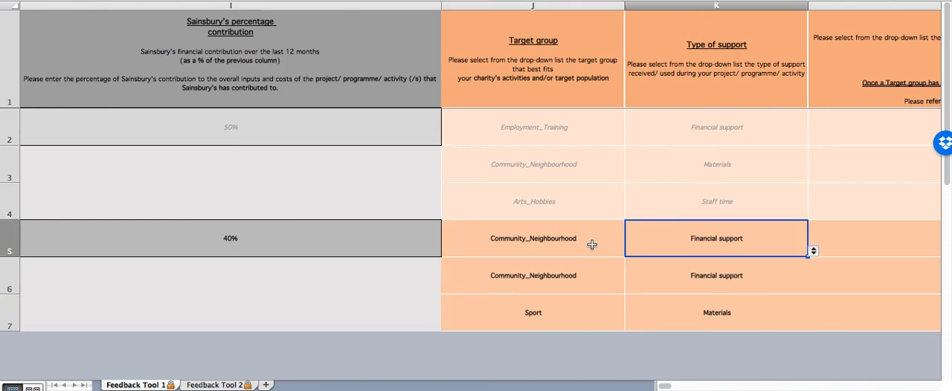
key(Right)
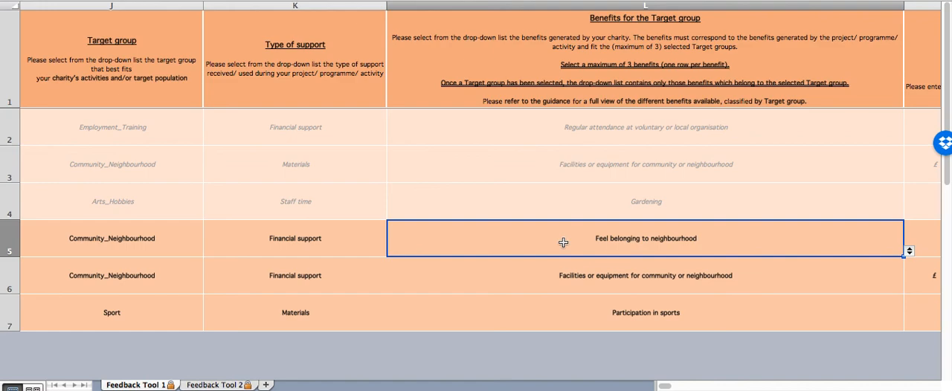
key(Right)
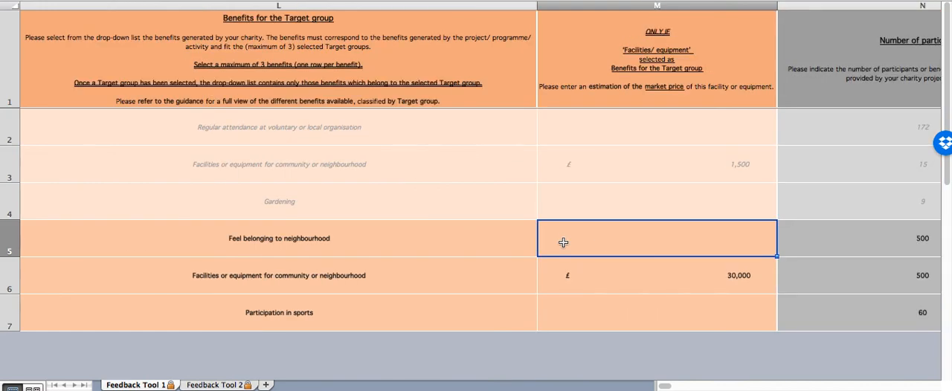
key(Down)
key(Left)
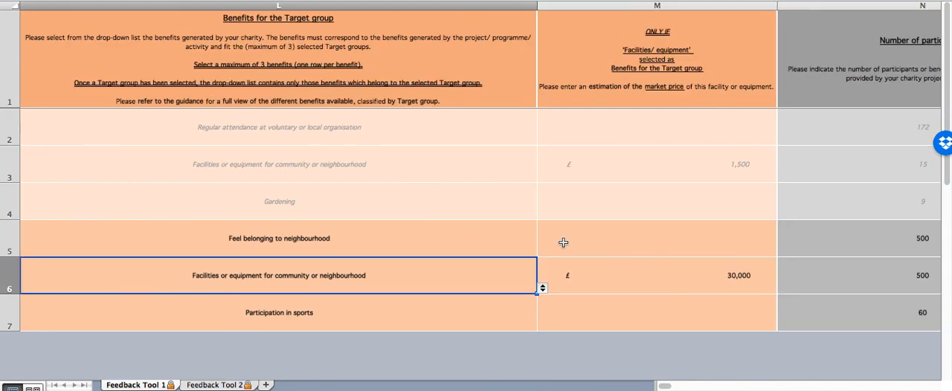
key(Right)
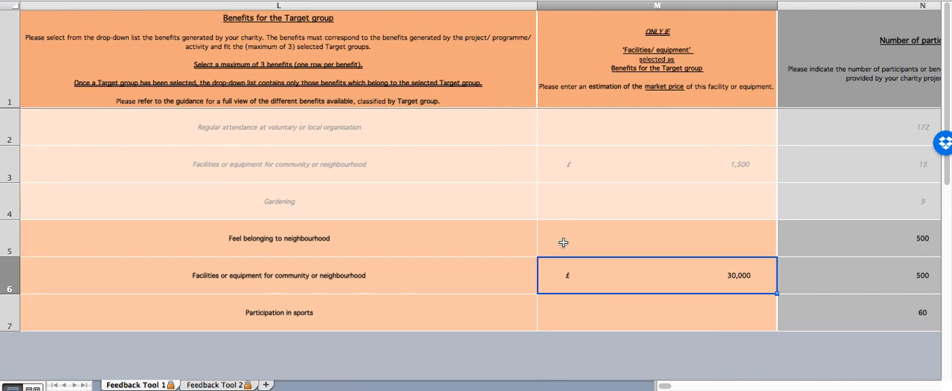
- Check the participant numbers in rows 5 to 7 and the row 5 comment, and return to the charity details
key(Right)
key(Up)
key(Down)
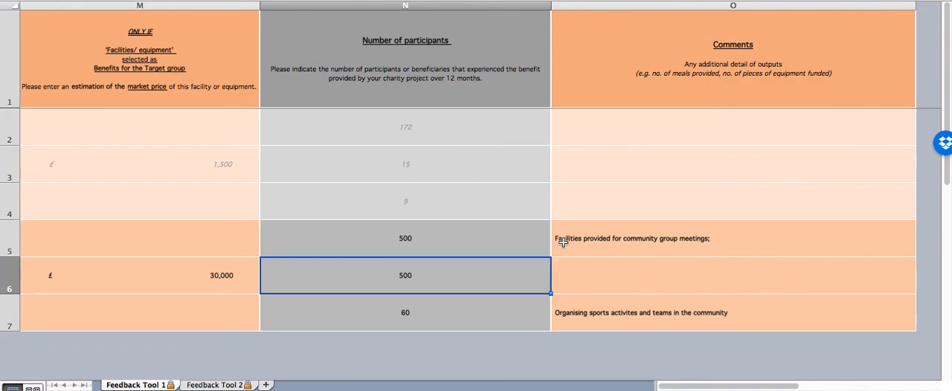
key(Down)
key(Up)
key(Up)
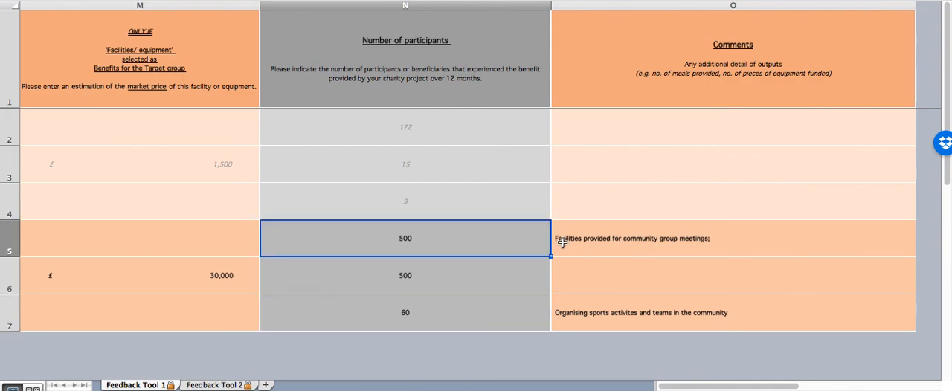
key(Right)
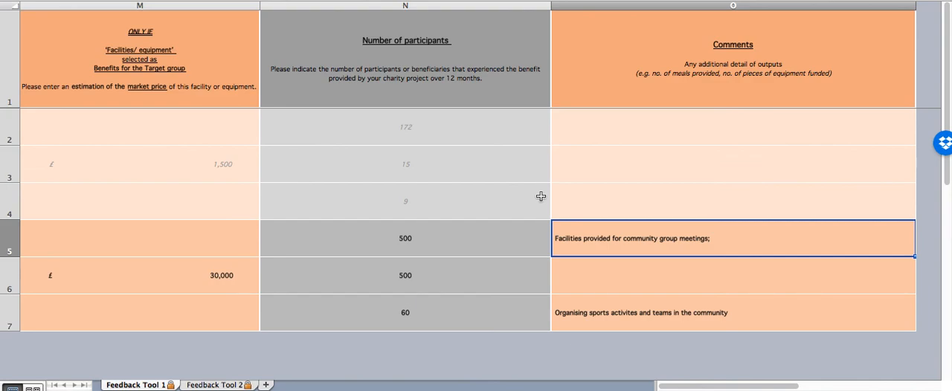
scroll(540, 197, left, 15)
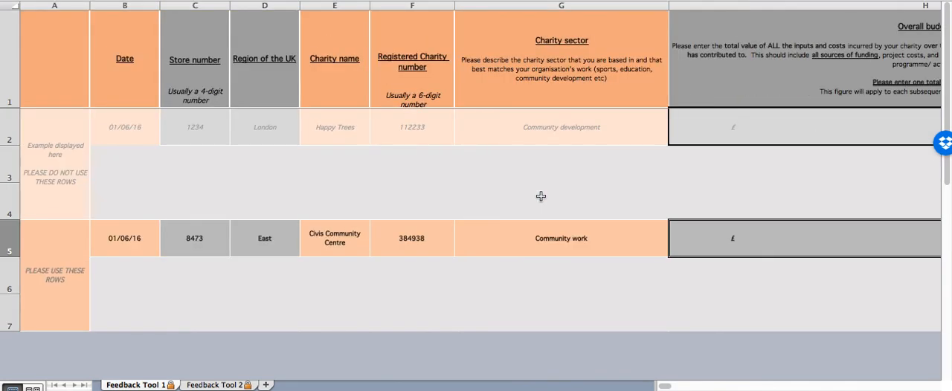